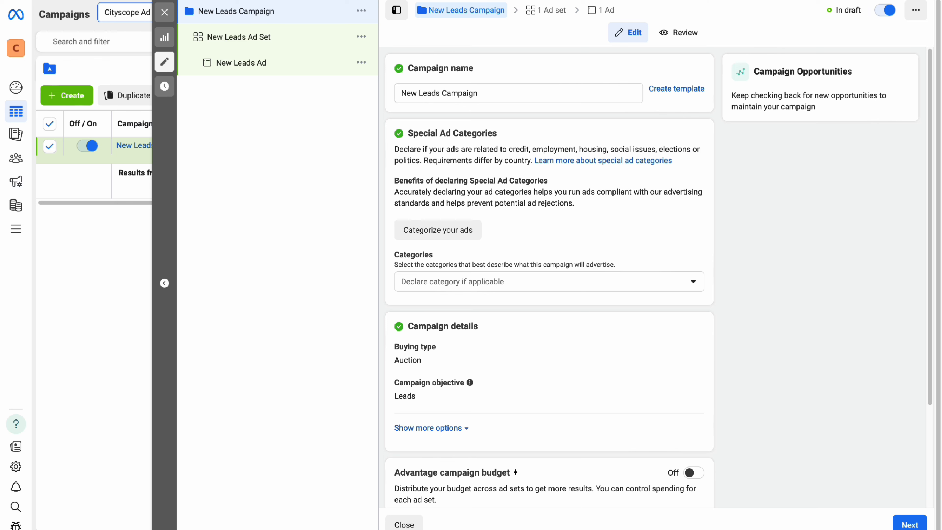
# Rename the campaign as "Real Estate leads"
pyautogui.moveTo(479, 94); pyautogui.dragTo(394, 95)
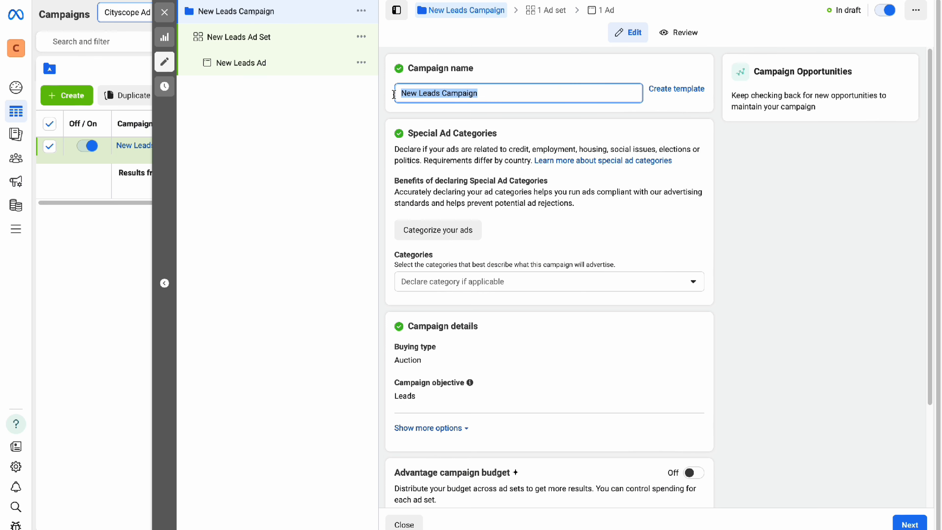
pyautogui.write('Real Estate leads')
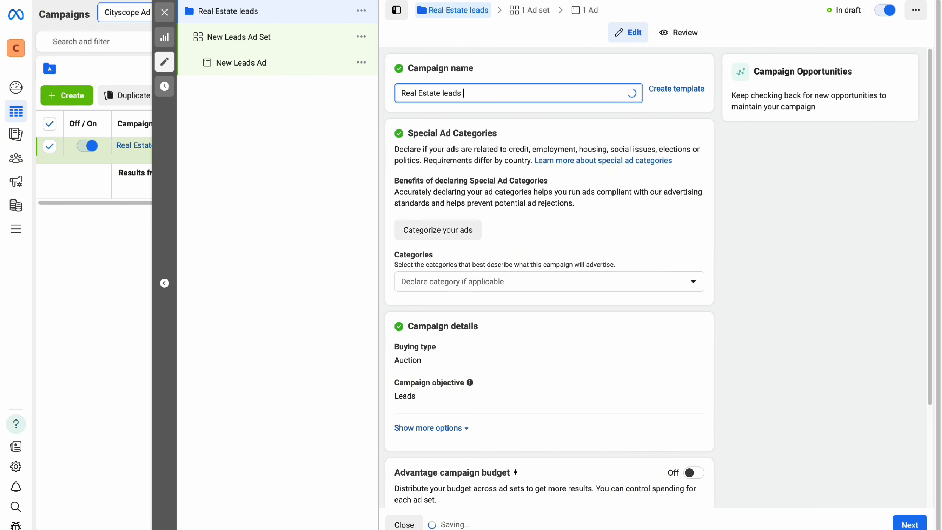
pyautogui.click(453, 136)
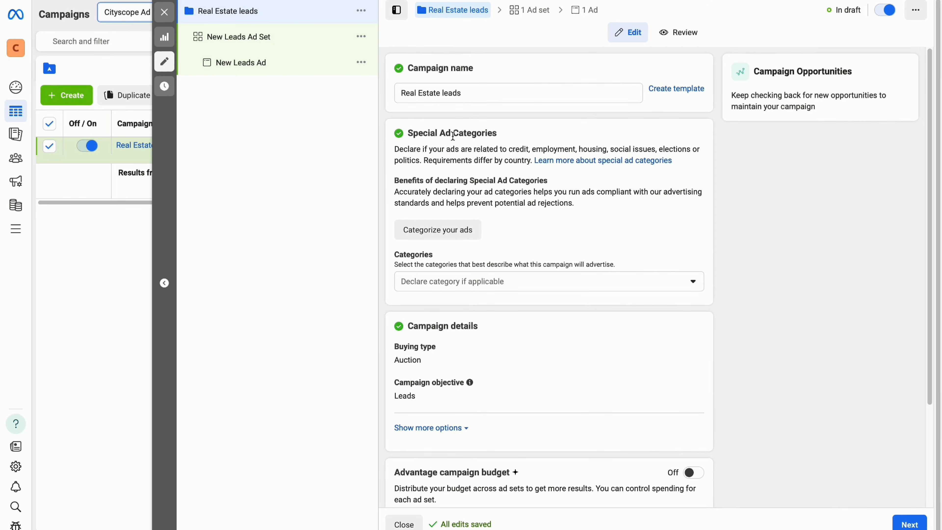
# Declare Housing as the campaign's special ad category
pyautogui.doubleClick(585, 149)
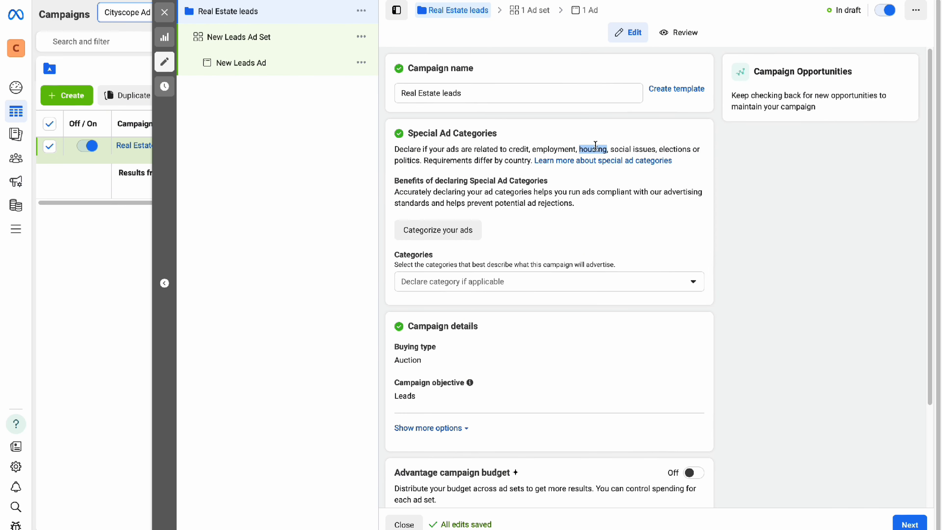
pyautogui.click(543, 248)
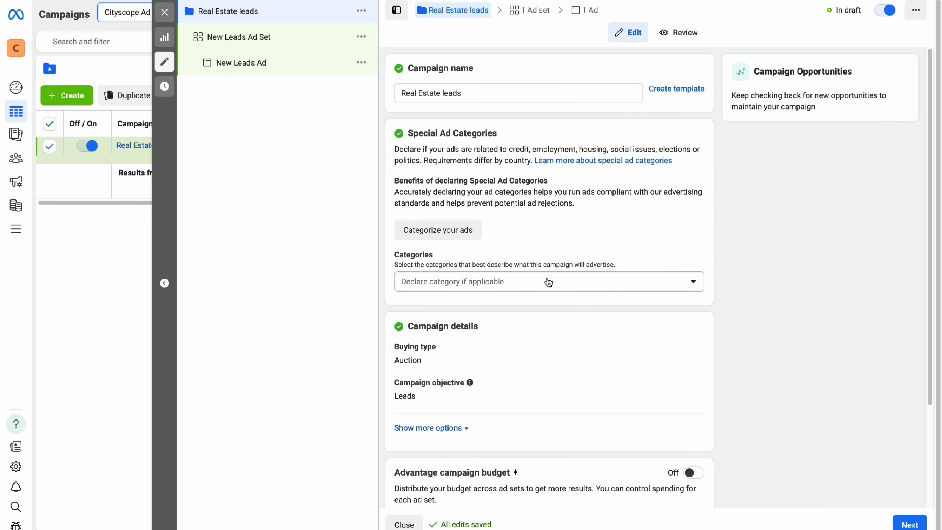
pyautogui.click(548, 282)
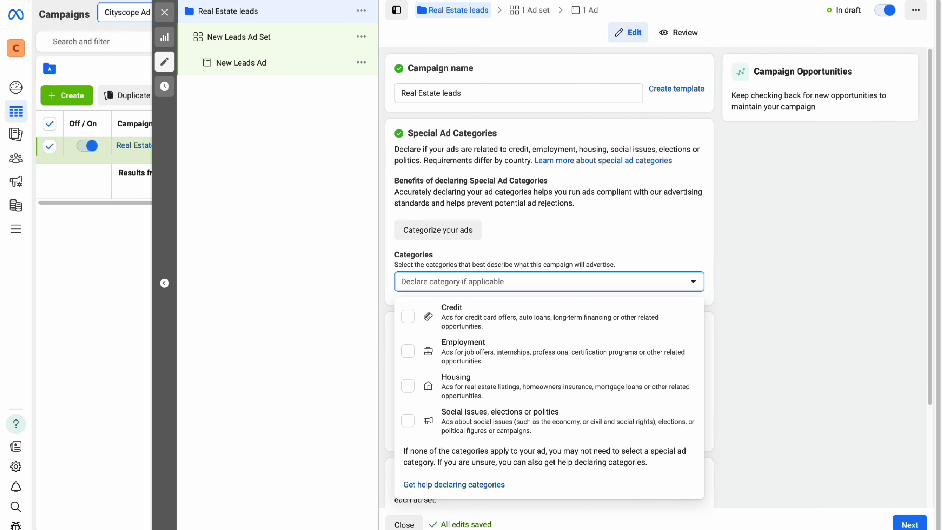
pyautogui.click(560, 393)
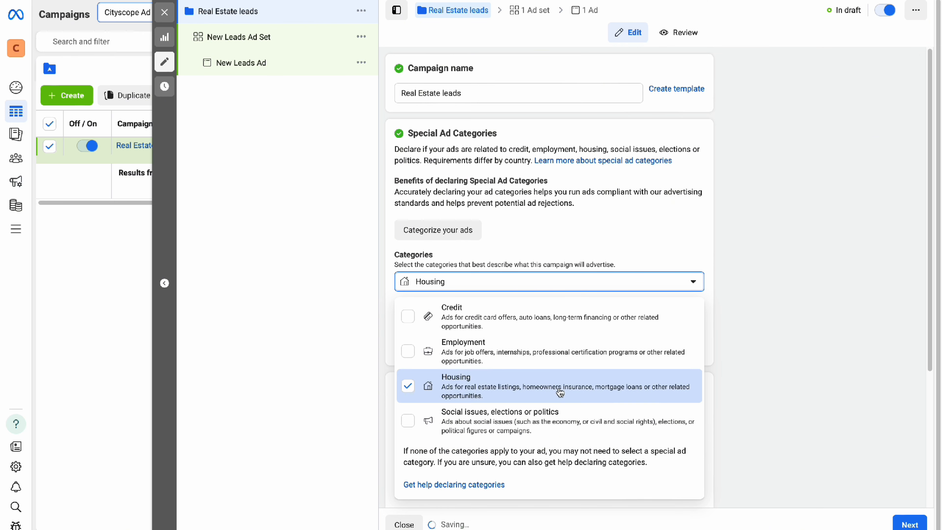
pyautogui.click(705, 252)
# Check the available buying types in the campaign details and keep Auction
pyautogui.scroll(-3, 705, 247)
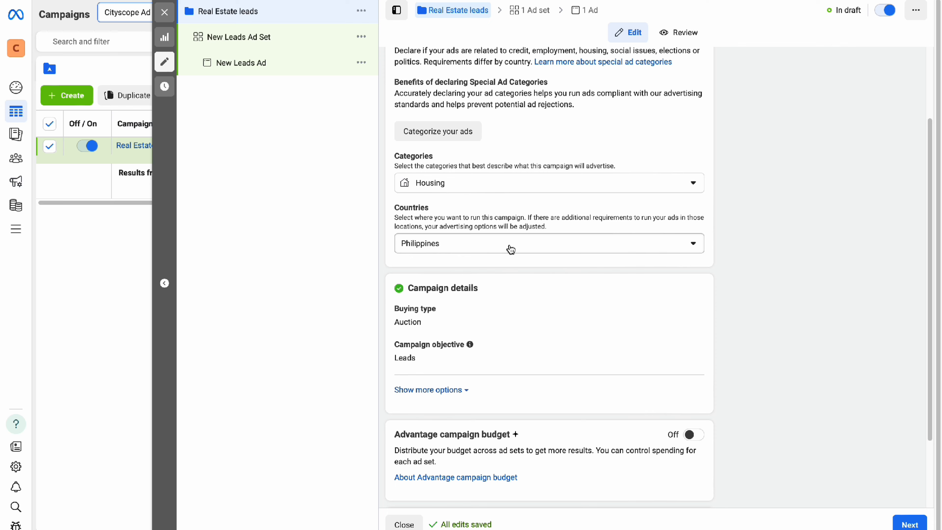
pyautogui.scroll(-2, 511, 249)
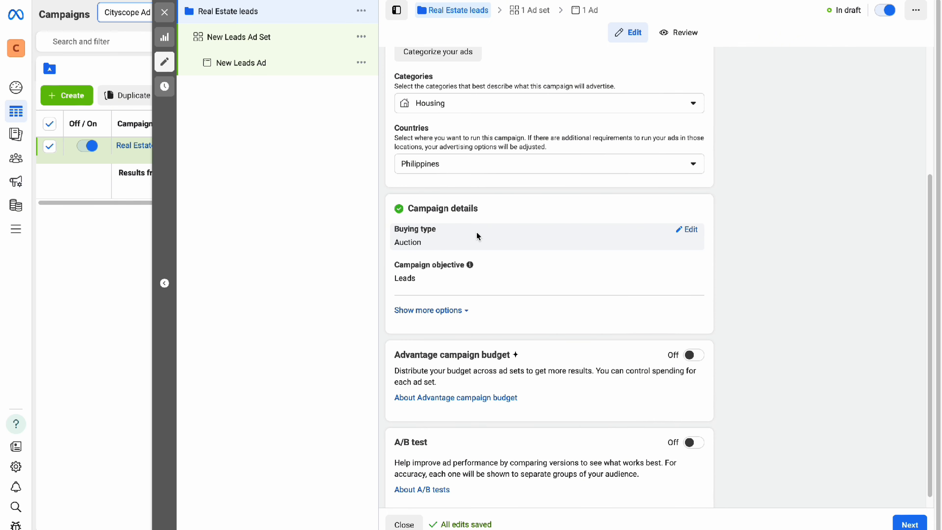
pyautogui.click(686, 230)
pyautogui.click(637, 249)
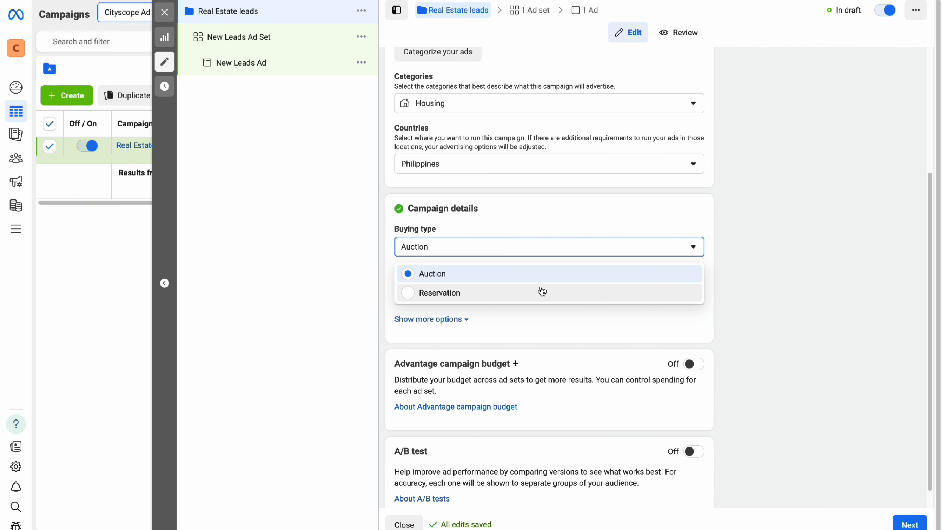
pyautogui.click(693, 312)
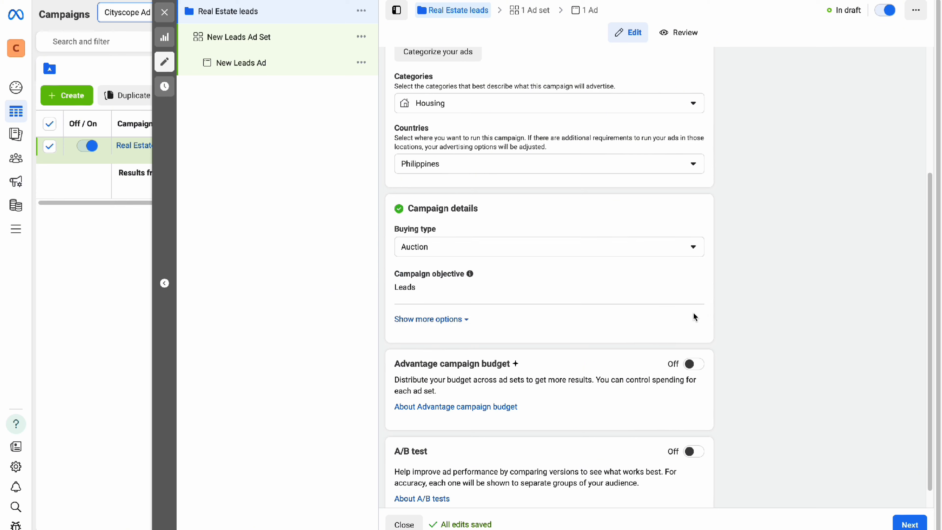
pyautogui.scroll(-1, 693, 313)
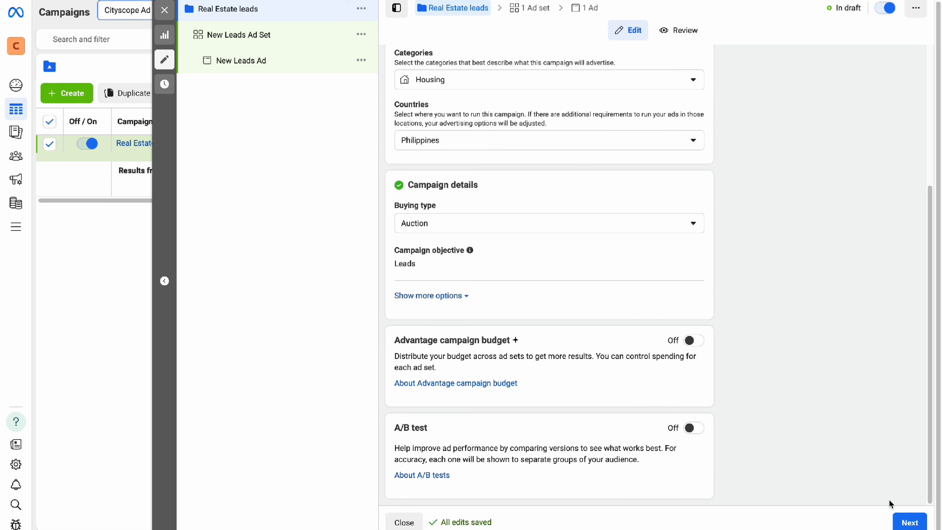
# Continue to the ad set level and name the ad set "Real Estate leads | Philippines"
pyautogui.click(911, 524)
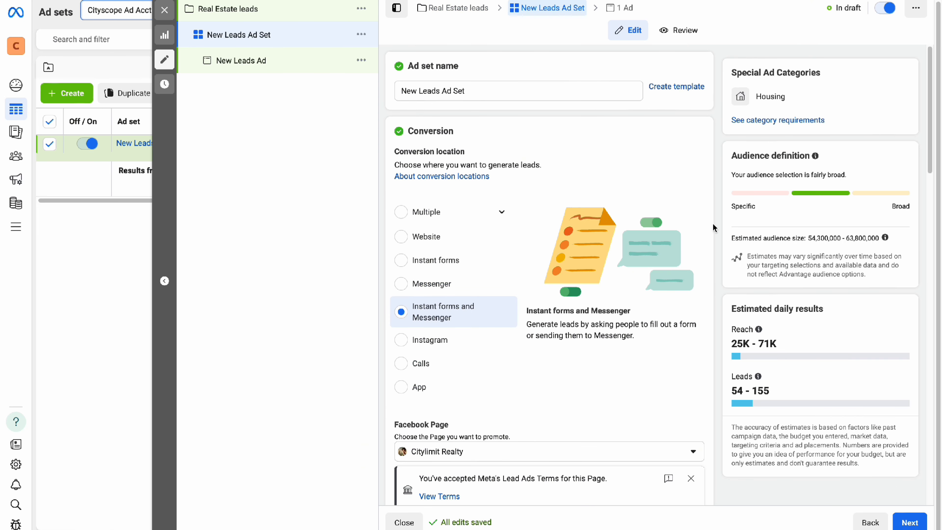
pyautogui.click(477, 90)
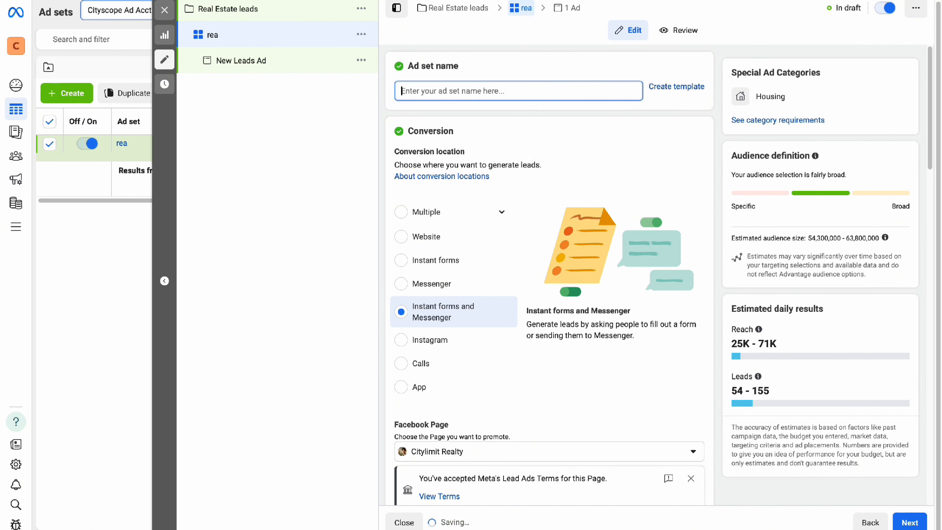
pyautogui.write('Real Es')
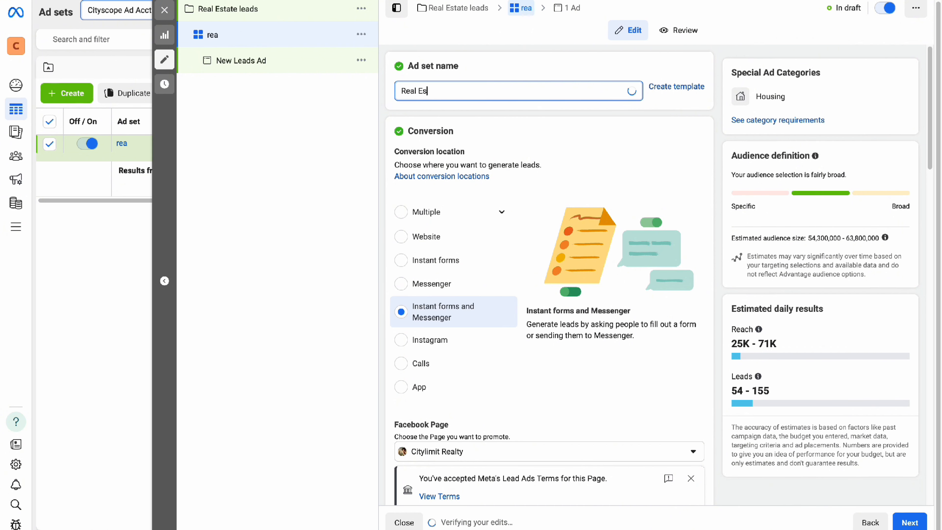
pyautogui.write('tate leads | Philippine')
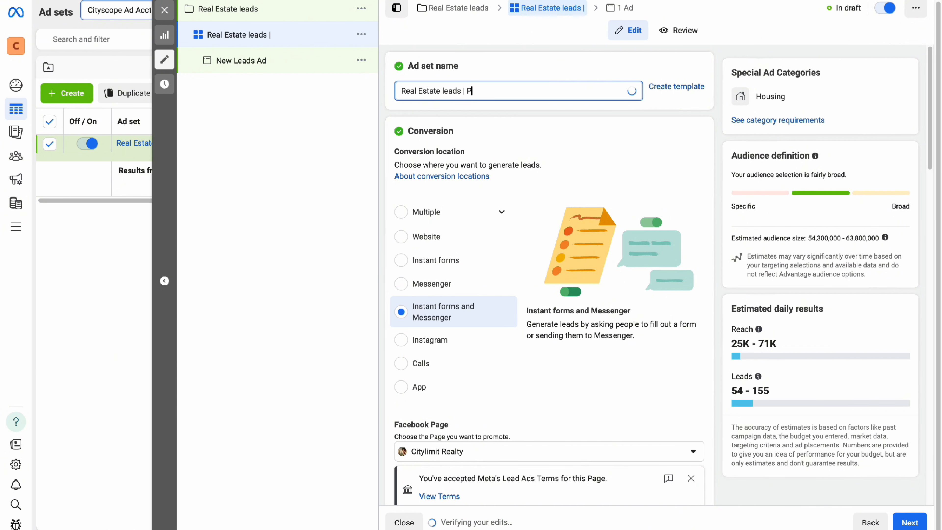
pyautogui.write('s')
# Set the conversion location to Instant forms and choose Citylimit Realty as the Facebook Page to promote
pyautogui.scroll(-2, 445, 111)
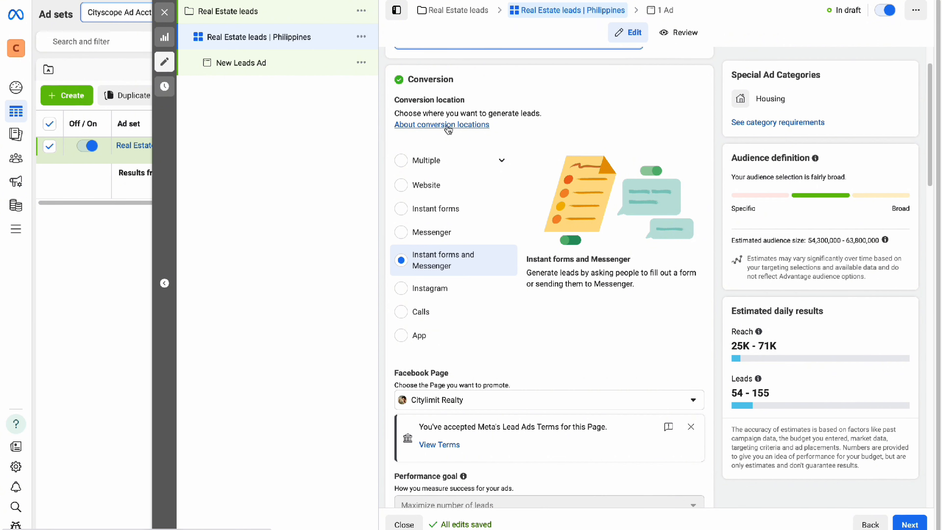
pyautogui.click(429, 218)
pyautogui.scroll(-4, 553, 274)
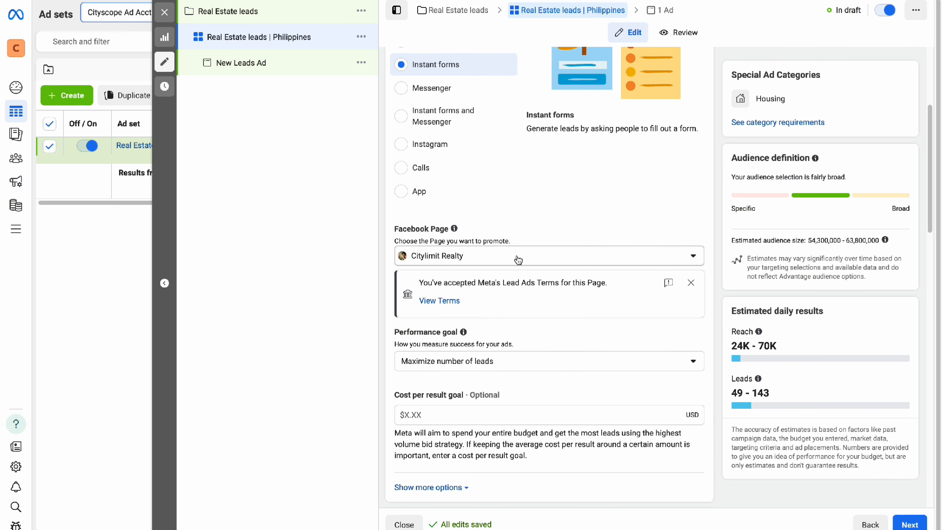
pyautogui.click(518, 259)
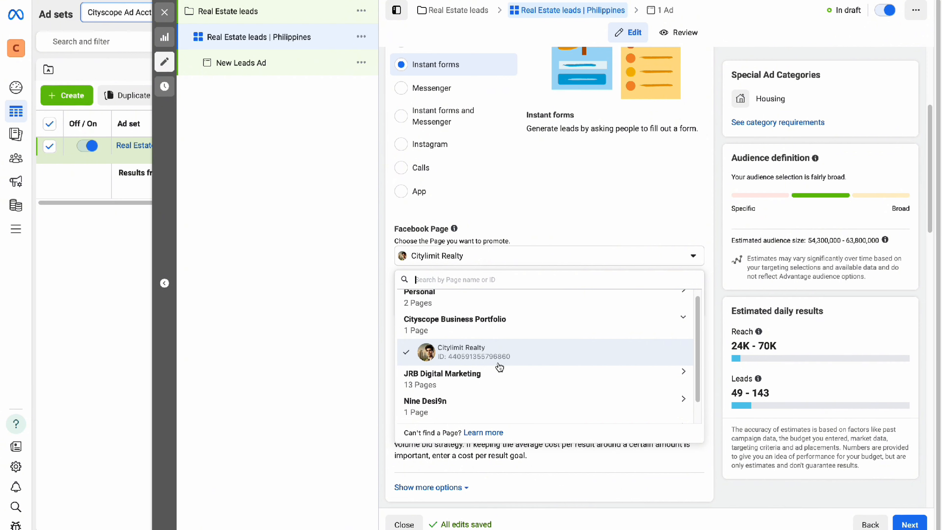
pyautogui.click(499, 366)
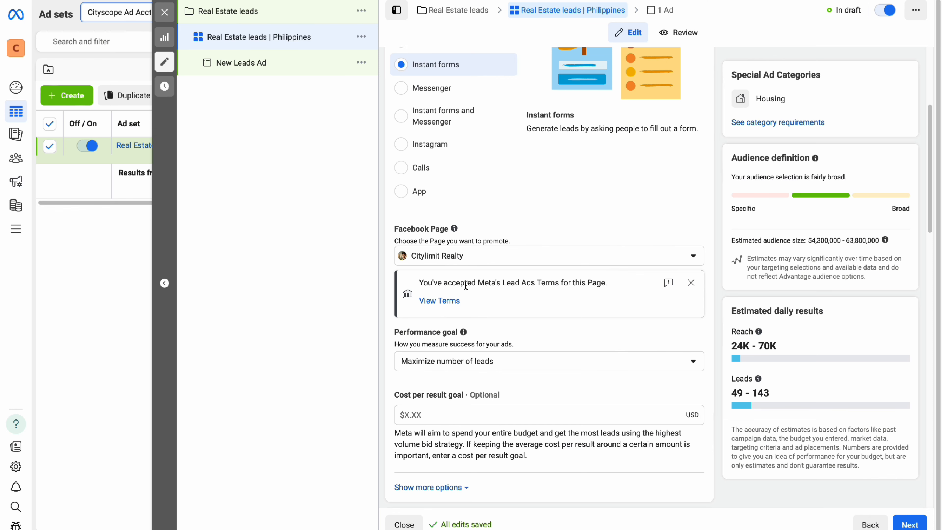
# Review the ad set's performance goal, cost per result goal, dynamic creative, and budget and schedule settings
pyautogui.scroll(-3, 465, 285)
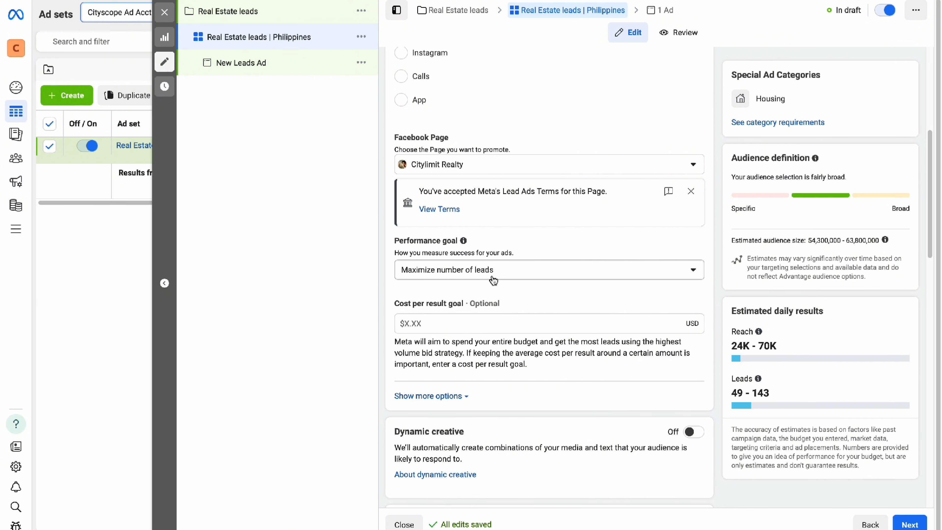
pyautogui.scroll(-1, 494, 281)
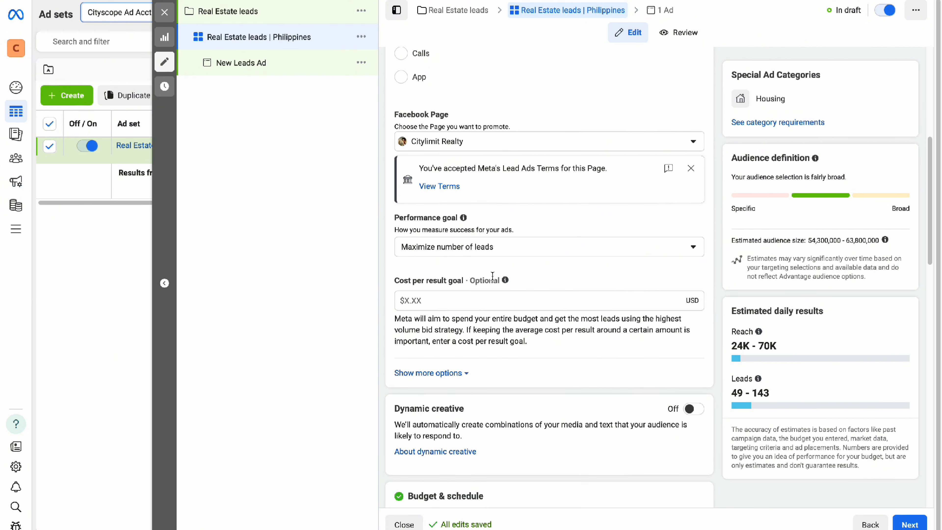
pyautogui.scroll(-1, 492, 276)
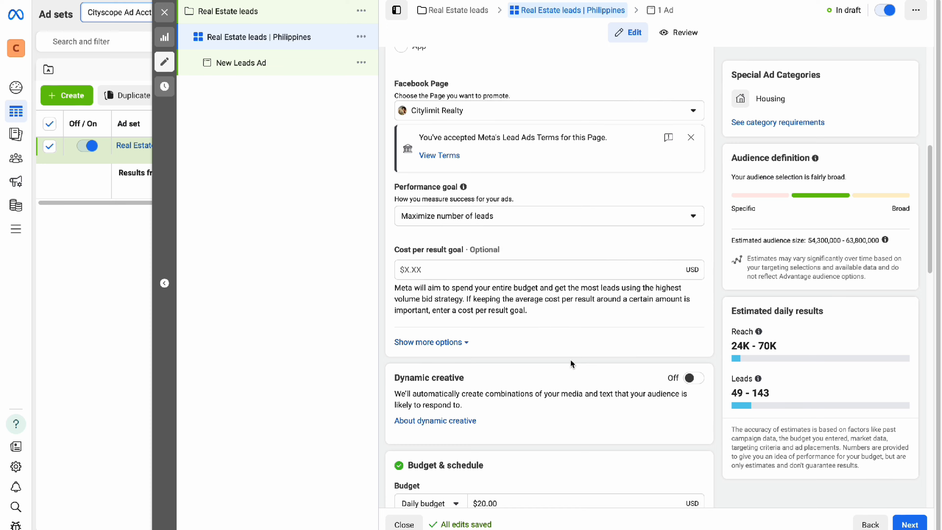
pyautogui.scroll(-10, 572, 364)
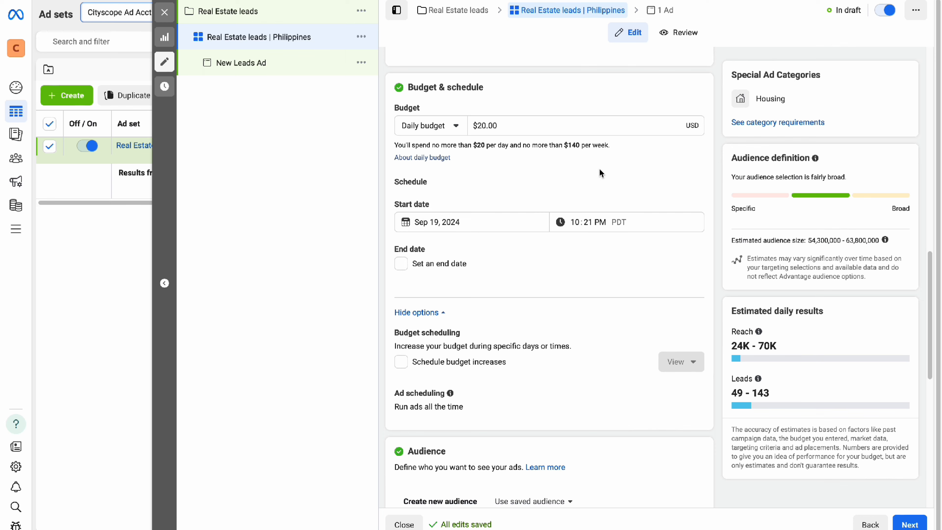
pyautogui.scroll(-1, 599, 169)
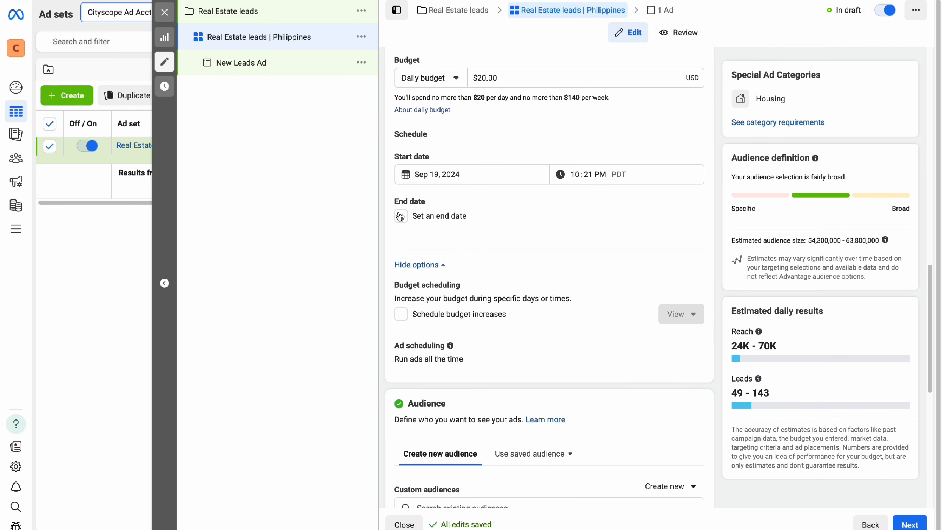
pyautogui.scroll(-6, 565, 245)
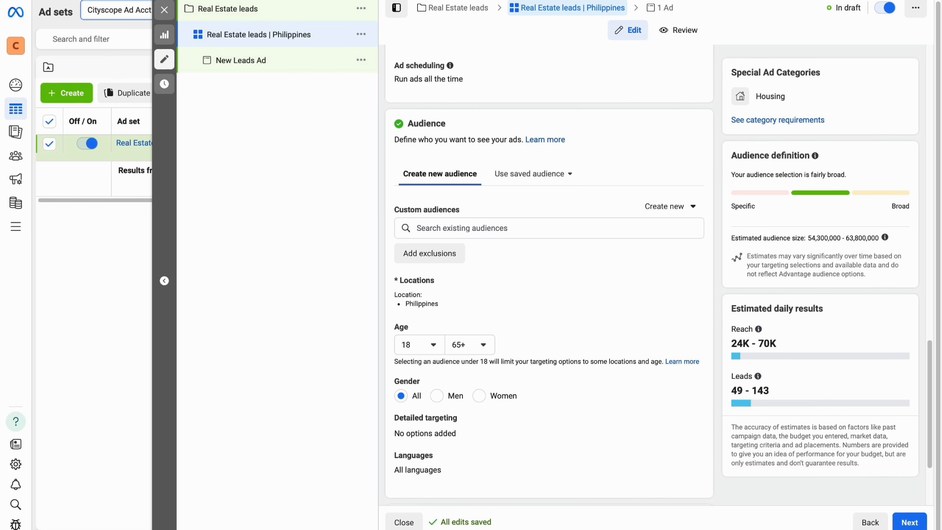
# Set the minimum age of the new audience to 26
pyautogui.scroll(1, 544, 200)
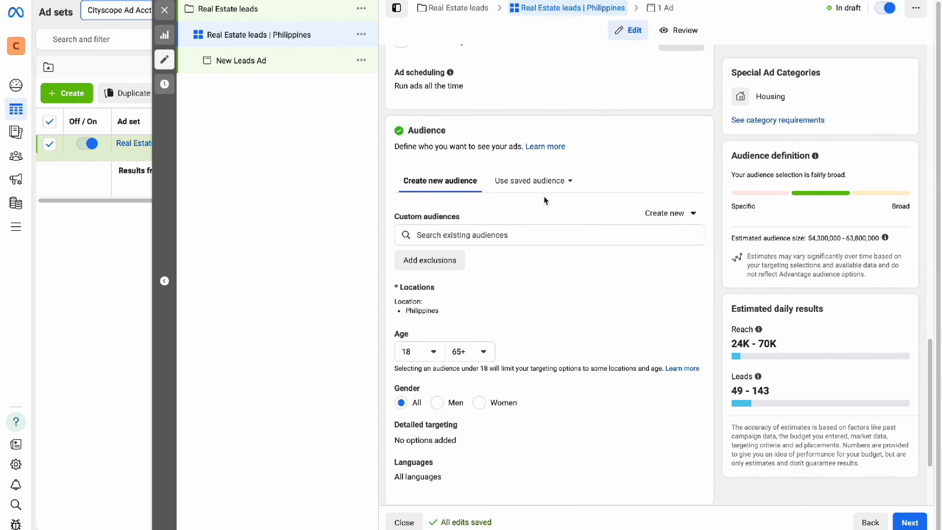
pyautogui.click(432, 353)
pyautogui.scroll(-3, 439, 462)
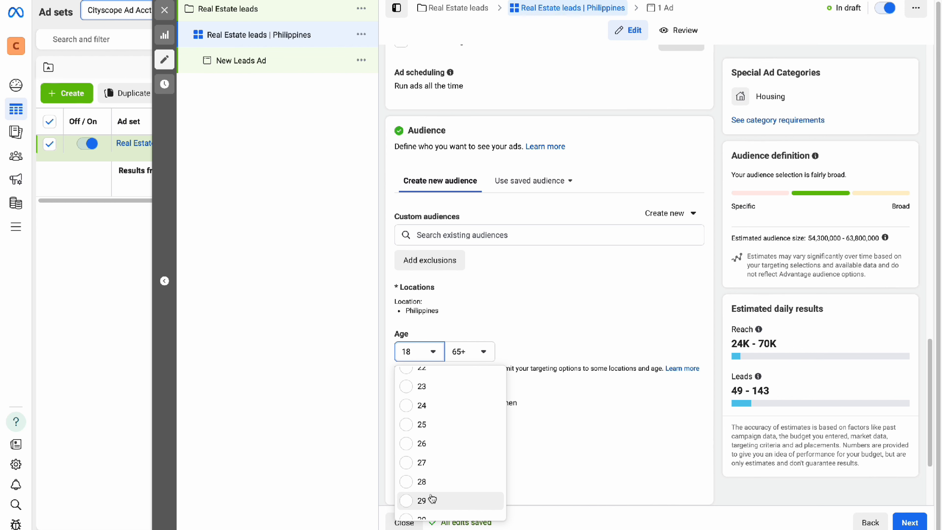
pyautogui.scroll(-1, 432, 499)
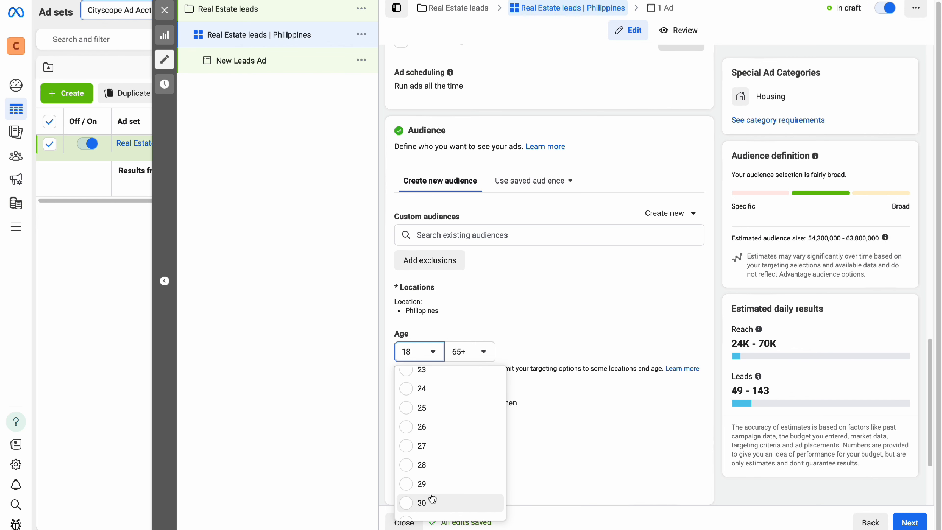
pyautogui.click(453, 433)
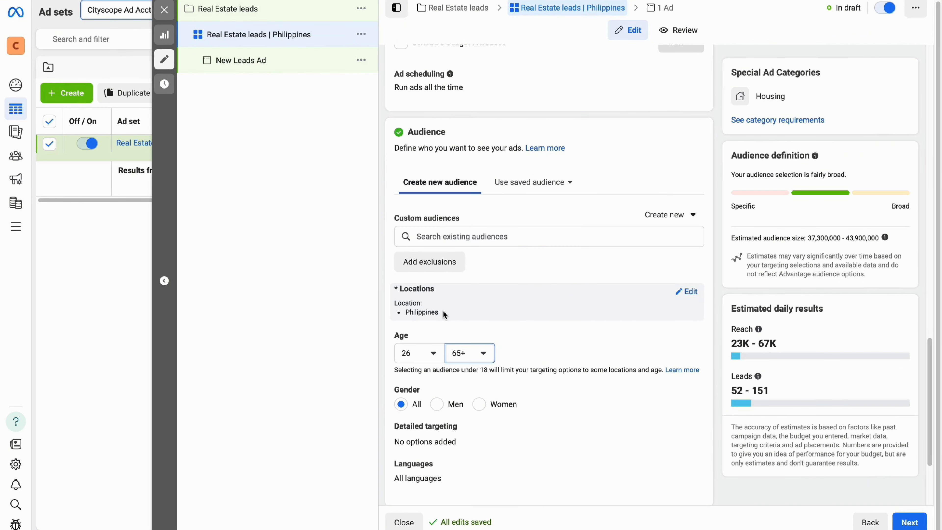
# Continue to the ad level and name the ad "Condominium property in Makati"
pyautogui.scroll(-3, 443, 310)
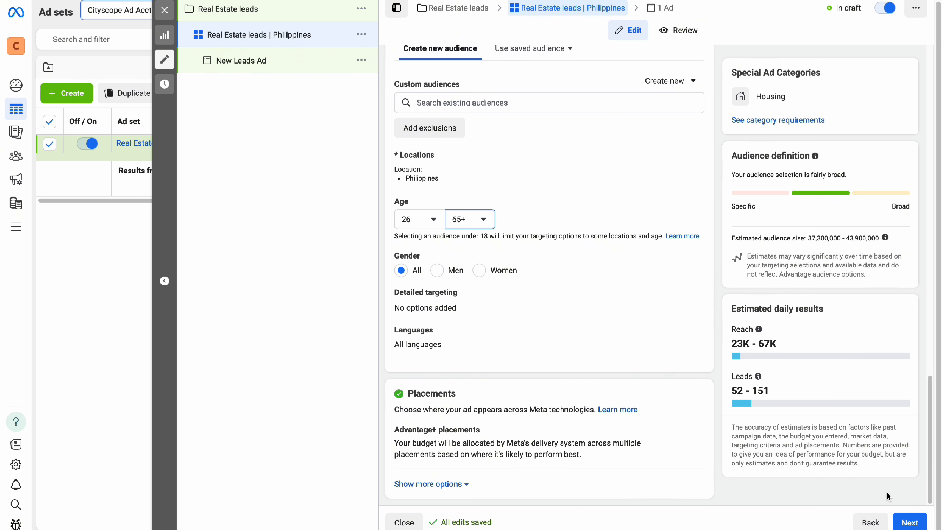
pyautogui.click(906, 522)
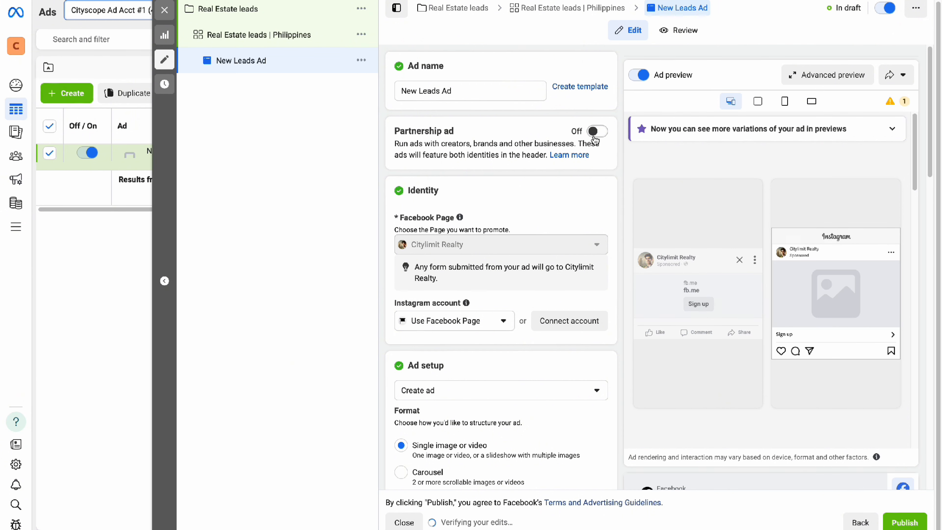
pyautogui.click(497, 91)
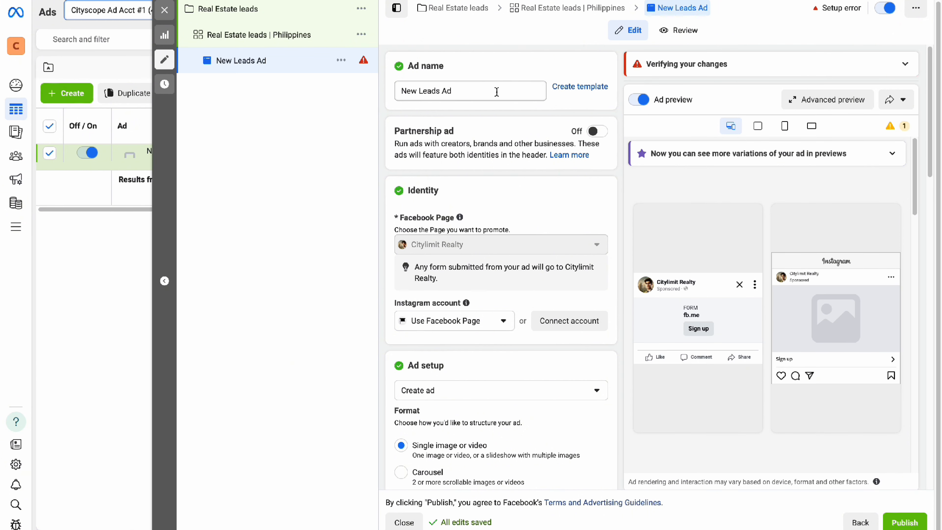
pyautogui.tripleClick(496, 91)
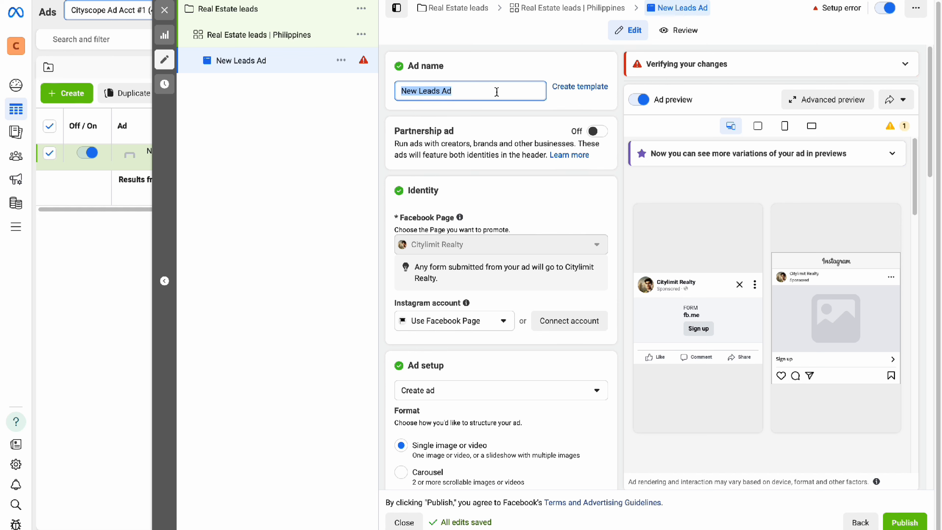
pyautogui.press('BackSpace')
pyautogui.write('Condomi')
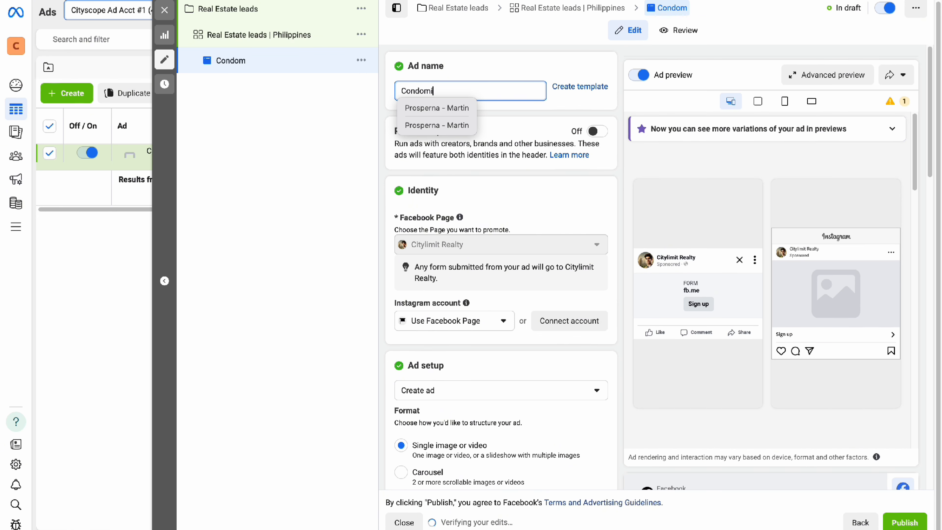
pyautogui.write('nium property in Makati')
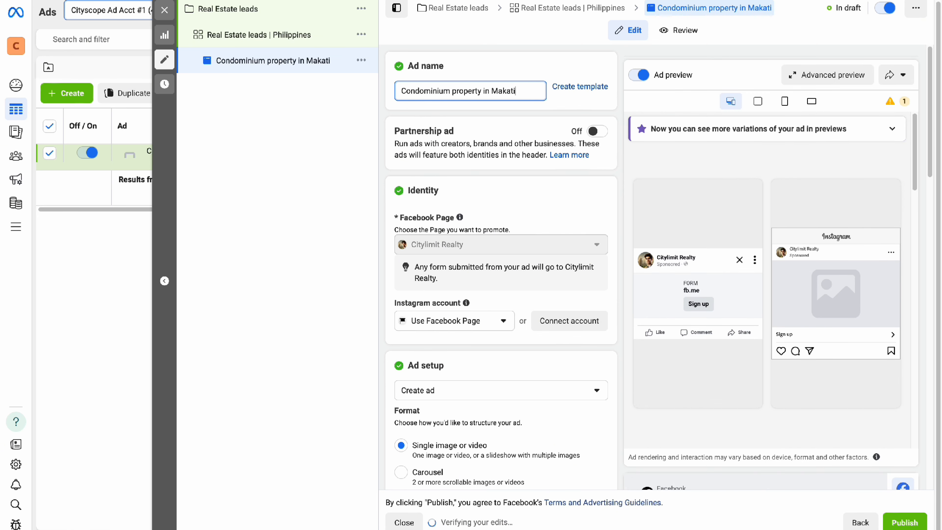
# Add the 1284 × 931 living-room image from the account images as the ad's media and continue to cropping
pyautogui.scroll(-3, 524, 214)
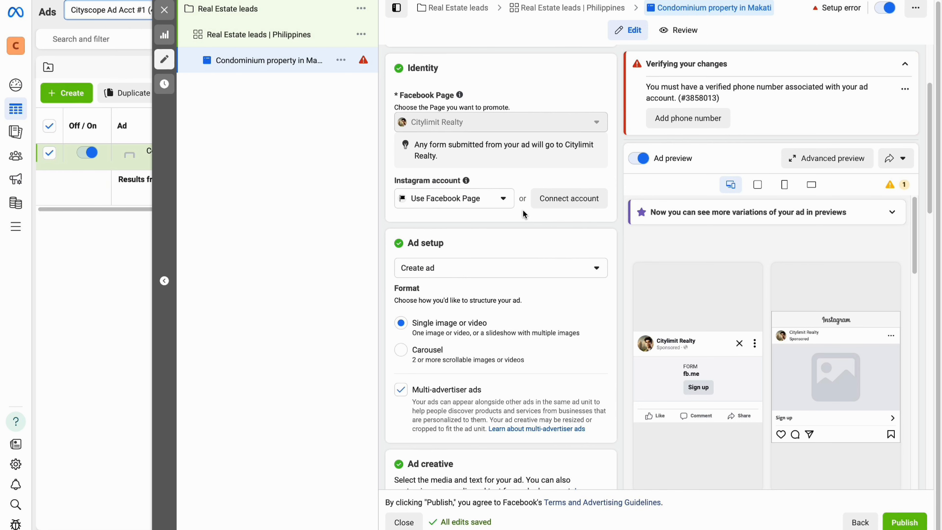
pyautogui.scroll(-3, 523, 213)
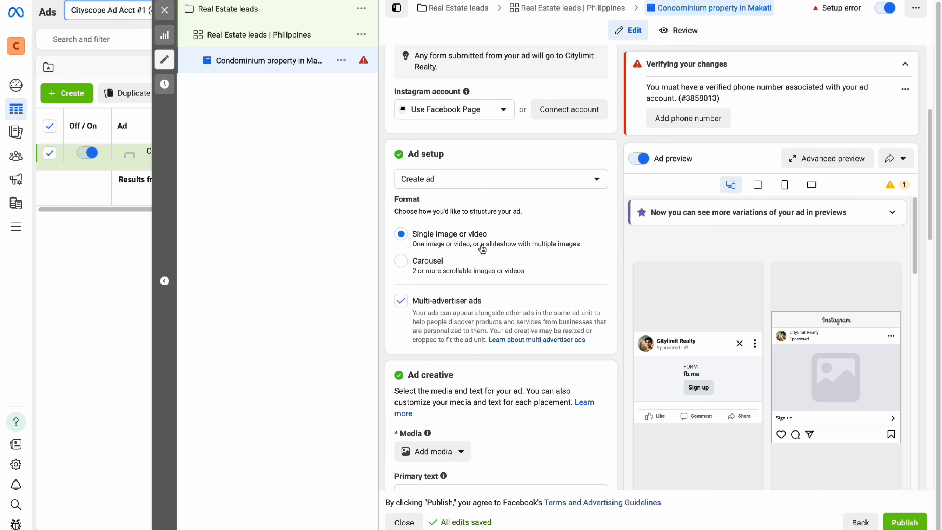
pyautogui.scroll(-1, 482, 249)
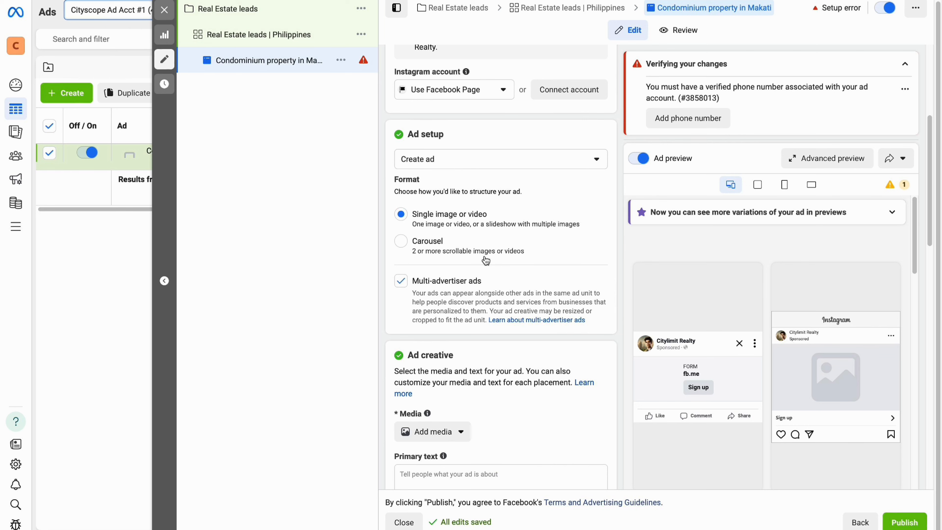
pyautogui.scroll(-4, 486, 261)
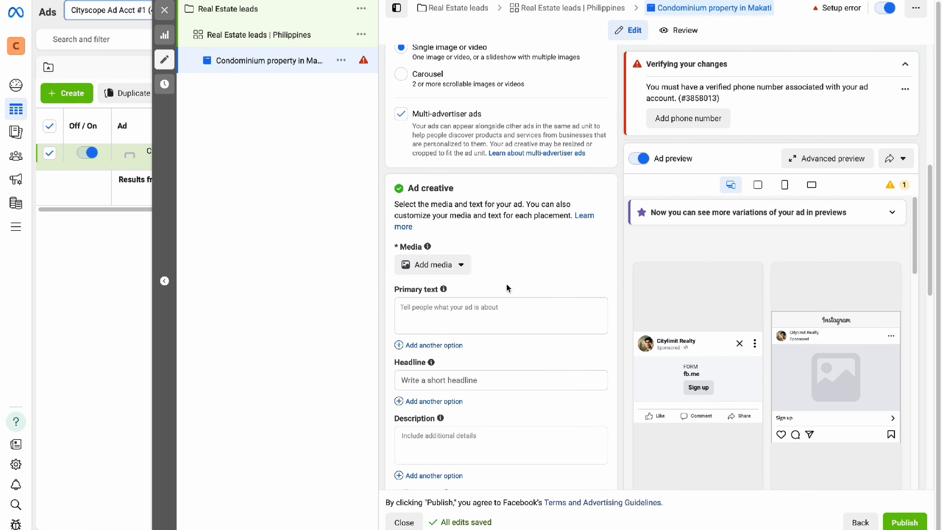
pyautogui.click(460, 272)
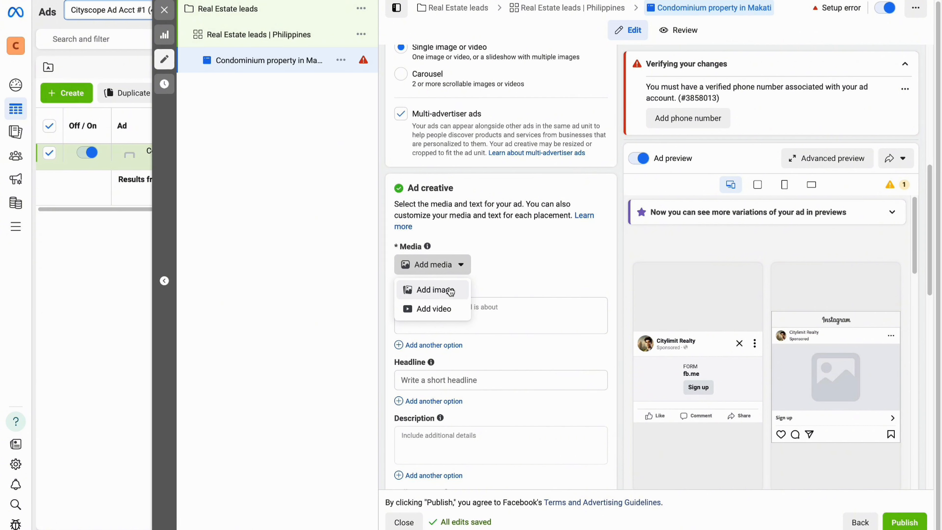
pyautogui.click(450, 290)
pyautogui.click(291, 234)
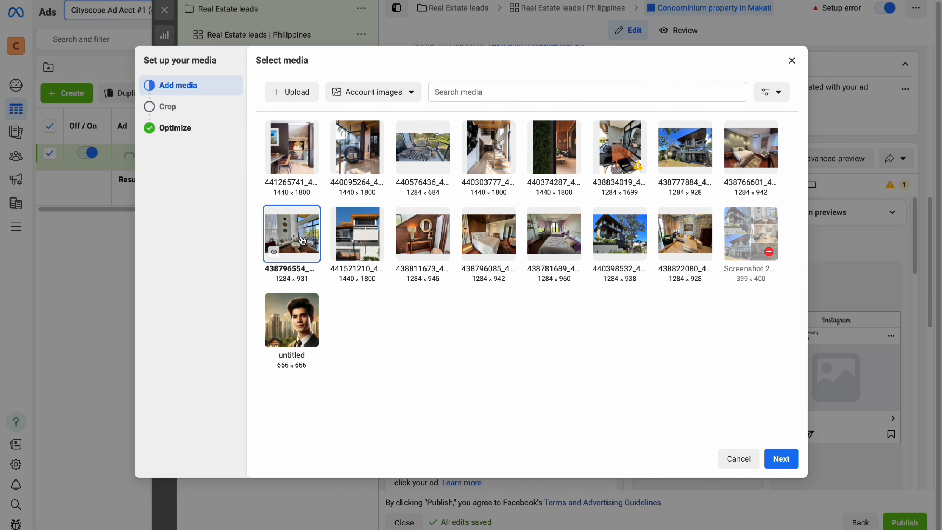
pyautogui.click(787, 465)
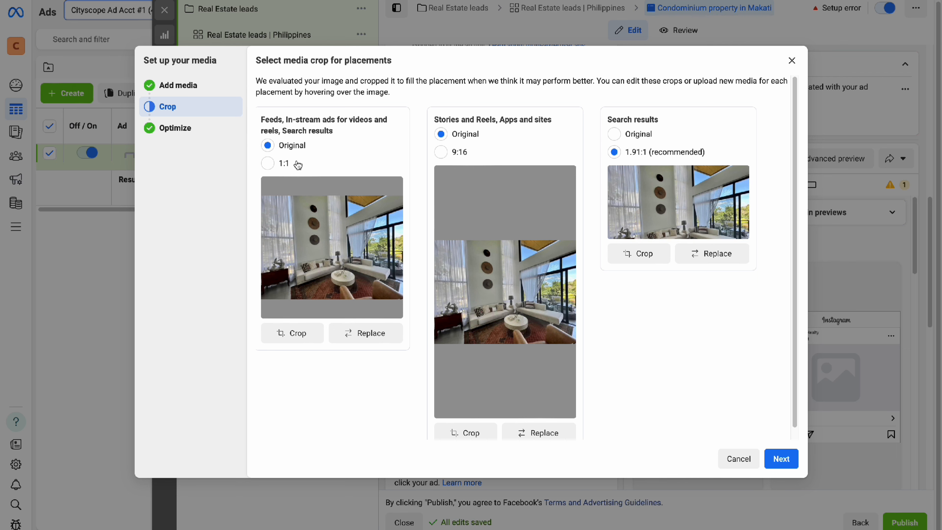
# Crop the feeds and in-stream placement image to 1:1, shifting the crop area toward the balcony windows
pyautogui.click(267, 164)
pyautogui.click(292, 333)
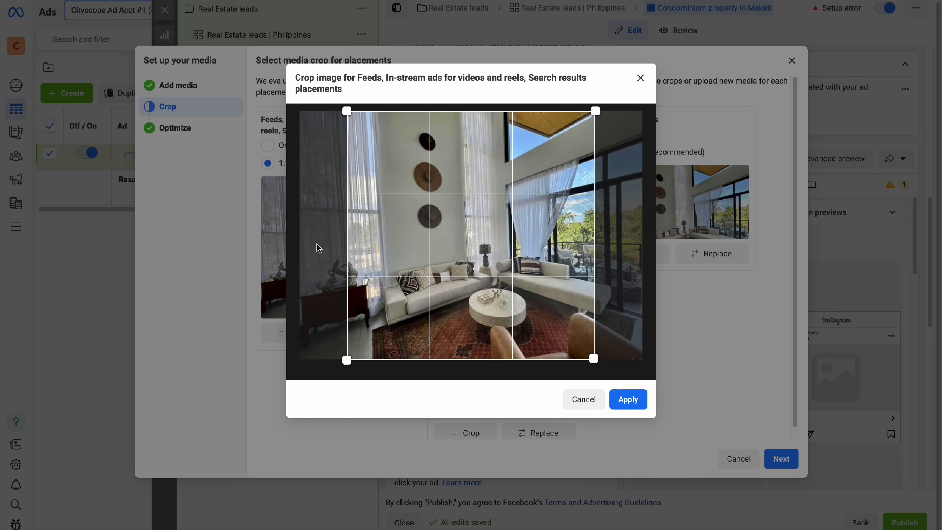
pyautogui.moveTo(519, 249); pyautogui.dragTo(576, 289)
pyautogui.click(631, 410)
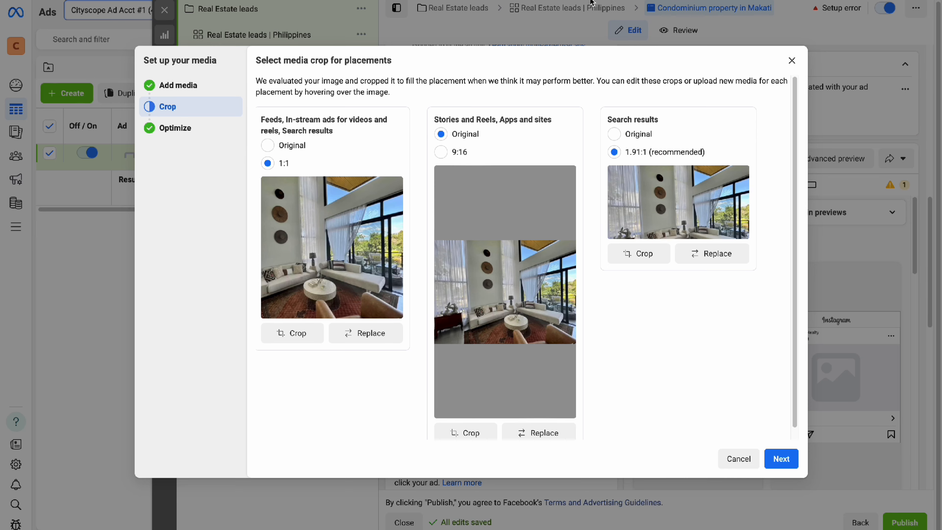
# Crop the Stories and Reels image to 9:16 around the wall decorations and lower the Search results crop to include the rug
pyautogui.click(465, 433)
pyautogui.moveTo(530, 275); pyautogui.dragTo(416, 275)
pyautogui.click(628, 392)
pyautogui.click(638, 253)
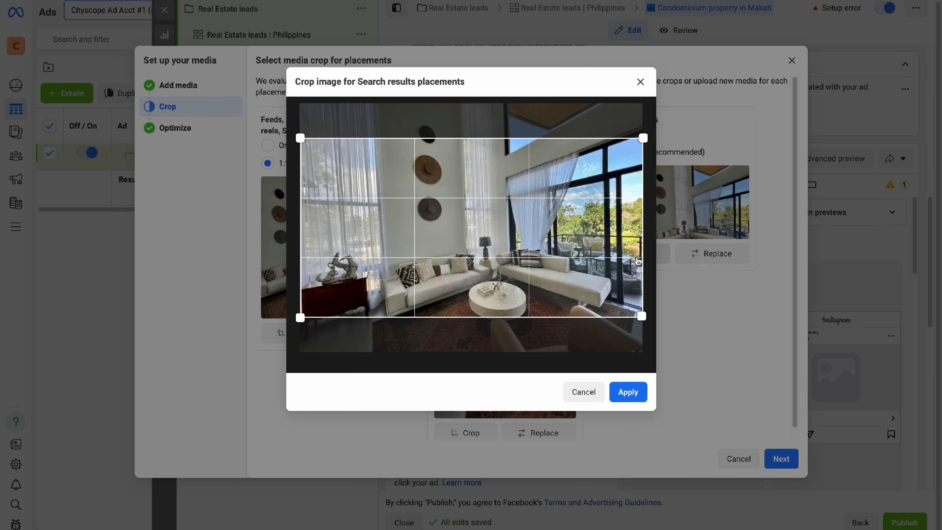
pyautogui.moveTo(550, 258); pyautogui.dragTo(549, 292)
pyautogui.click(628, 392)
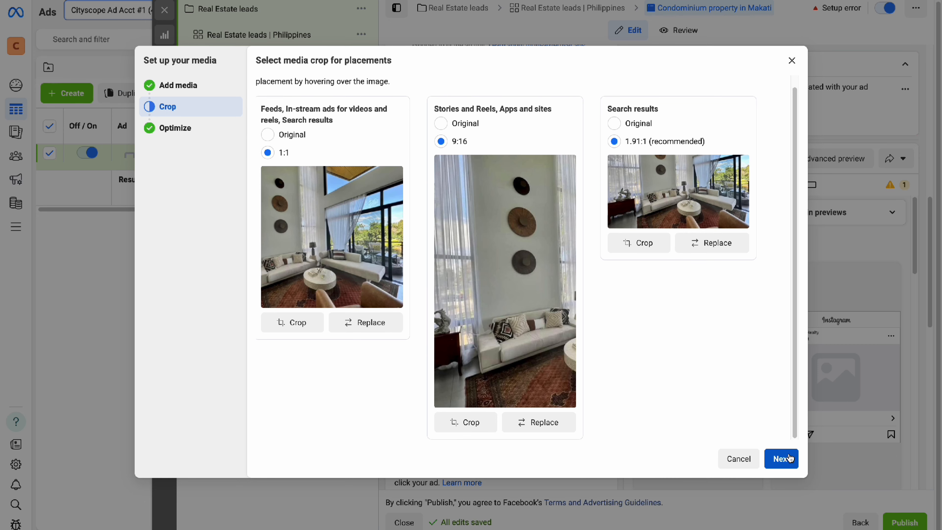
# Continue to the Advantage+ creative enhancements and finish the media setup with the default optimizations
pyautogui.click(781, 459)
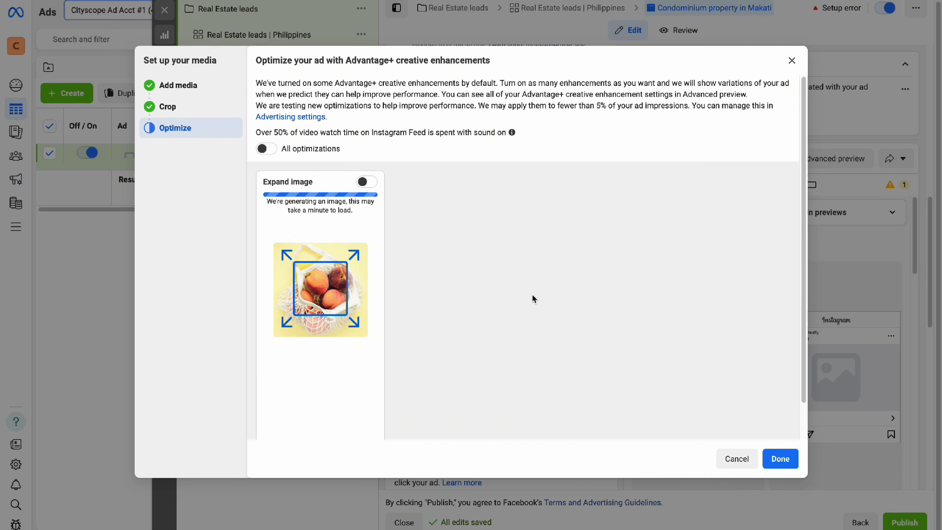
pyautogui.scroll(-2, 531, 289)
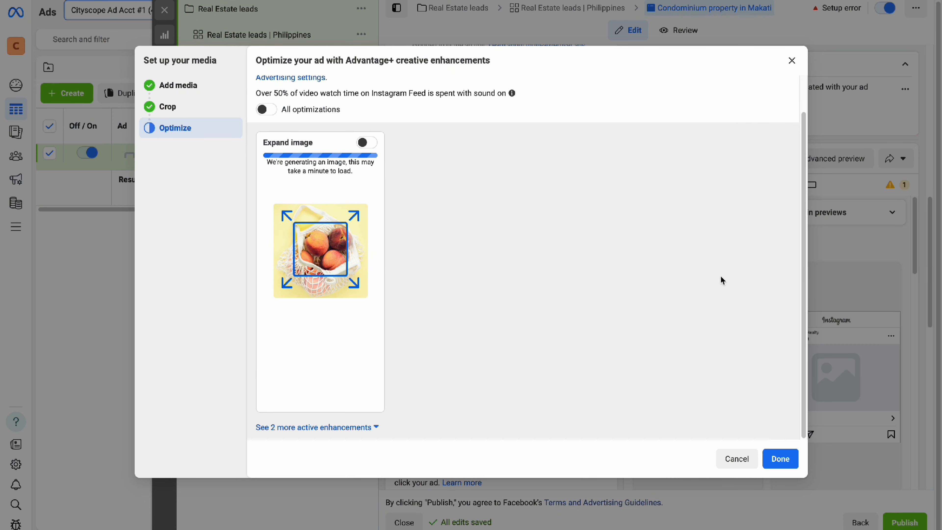
pyautogui.click(779, 459)
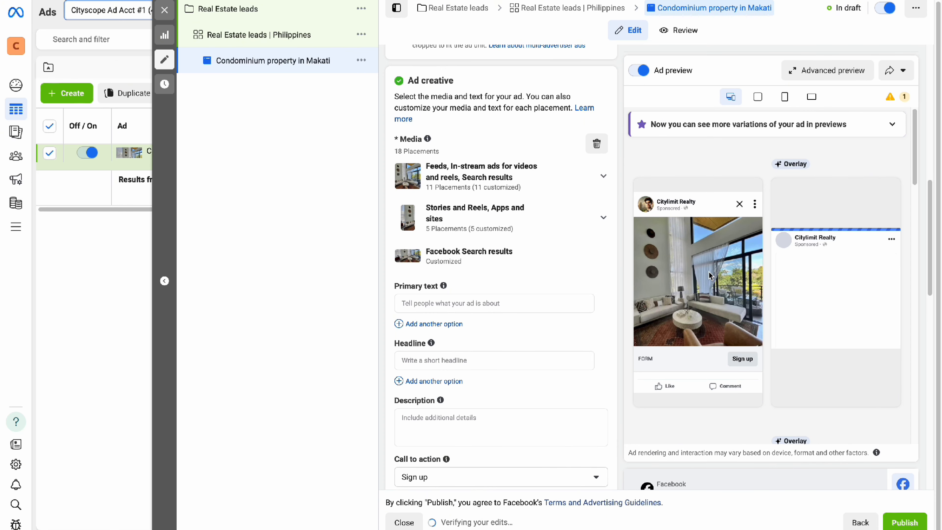
# Enter a primary text opening with "Find Your Dream Home Today!" that offers help finding a home and invites readers to send a message
pyautogui.scroll(-3, 498, 203)
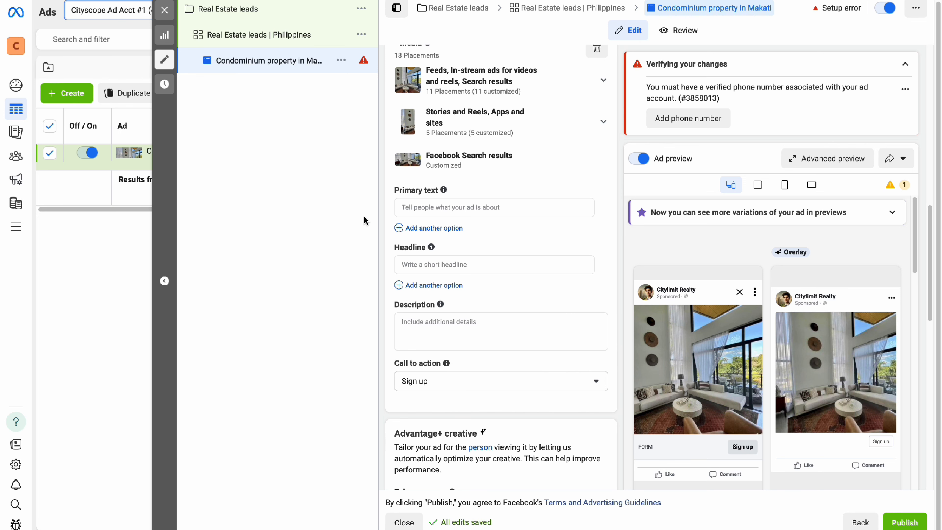
pyautogui.click(482, 207)
pyautogui.moveTo(444, 190)
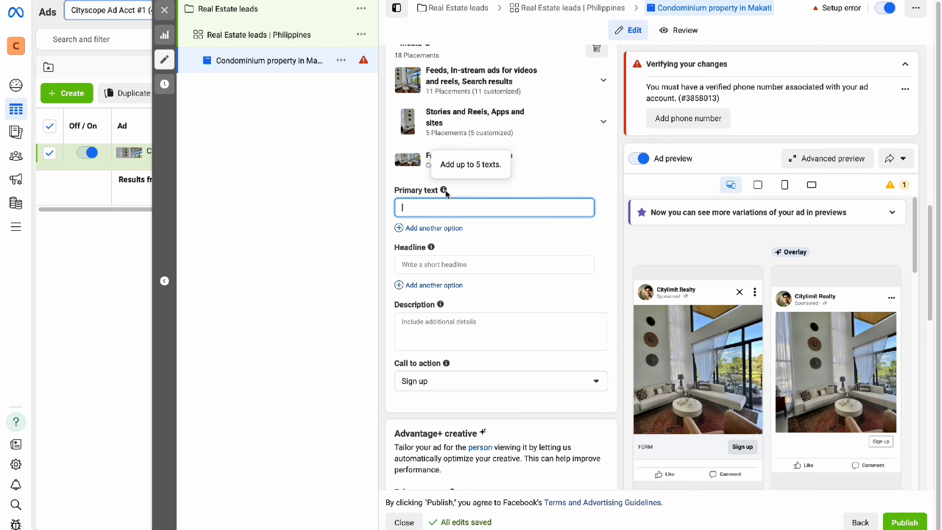
pyautogui.write('Find Your Dream Home Today! 🏡')
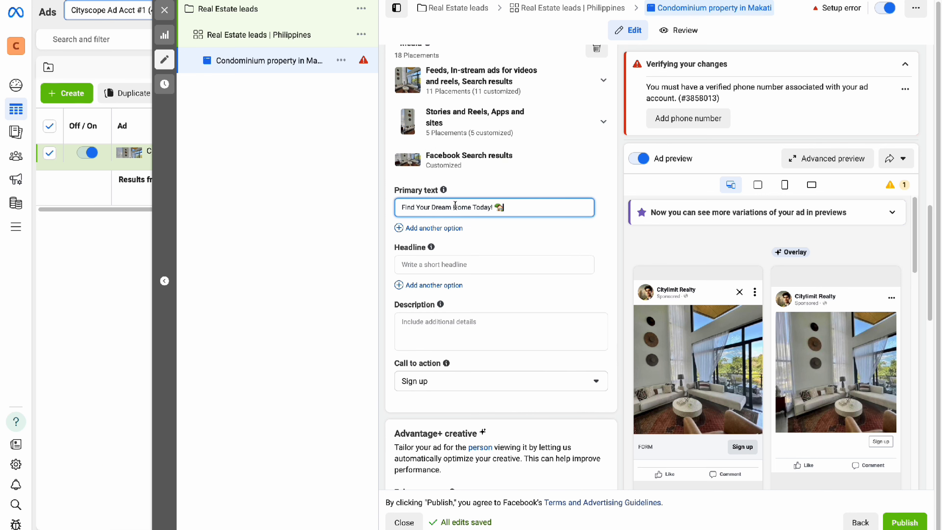
pyautogui.press('Return')
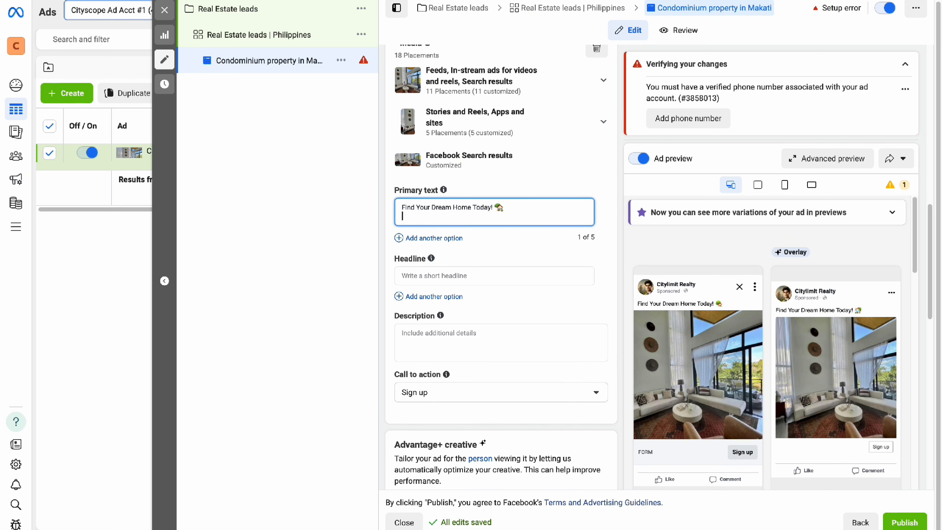
pyautogui.write("Looking to buy your next home? Let us help you find the perfect place that fits your lifestyle and budget. Whether it's your first home or your next investment, we've got you covered.  Send us a message and let's find your dream home together! 🤝")
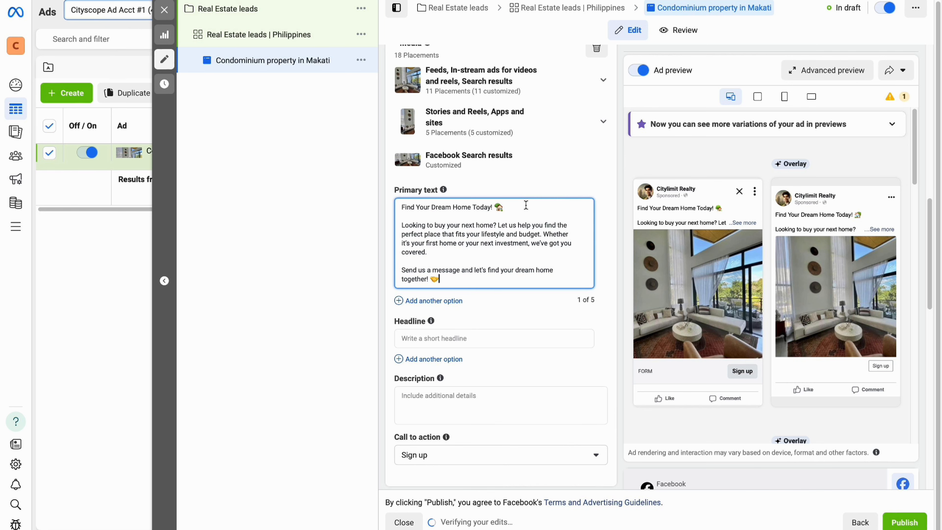
# Add a second primary text option opening with "Luxury Homes, Tailored for You" that promotes high-end properties and the luxury home listing
pyautogui.scroll(-2, 600, 256)
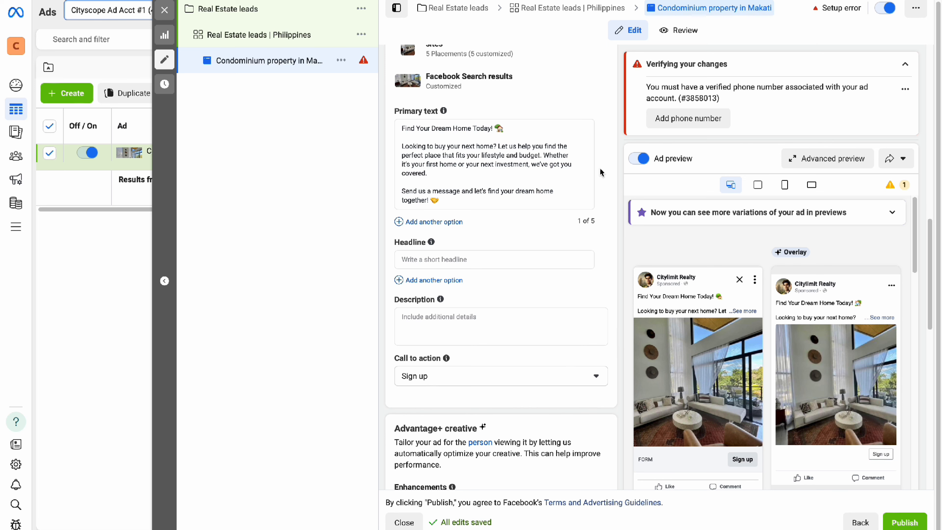
pyautogui.click(442, 222)
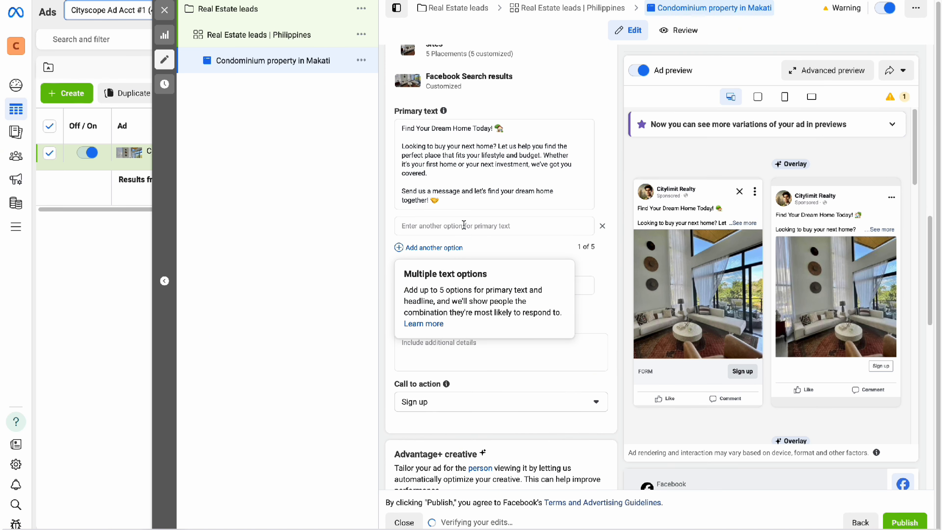
pyautogui.click(464, 225)
pyautogui.write('Luxury Homes, Tailored for You 🔑')
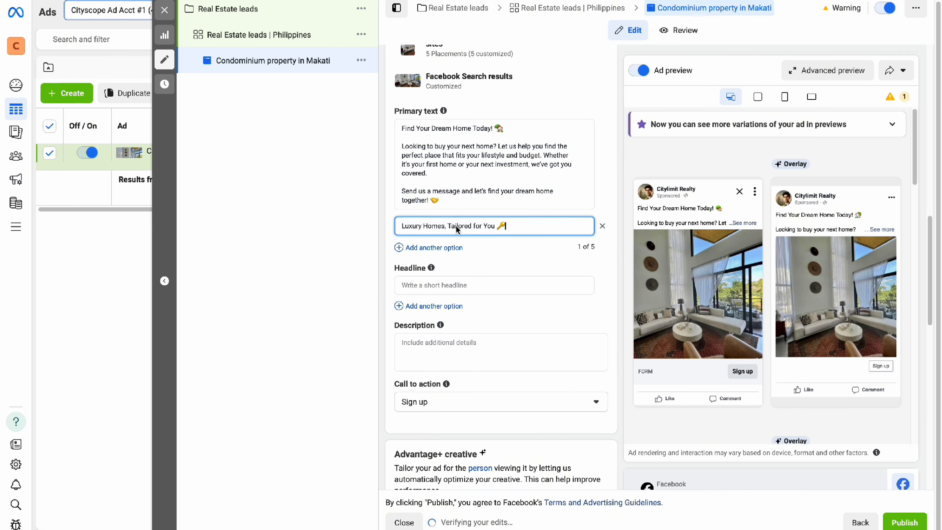
pyautogui.press('Return')
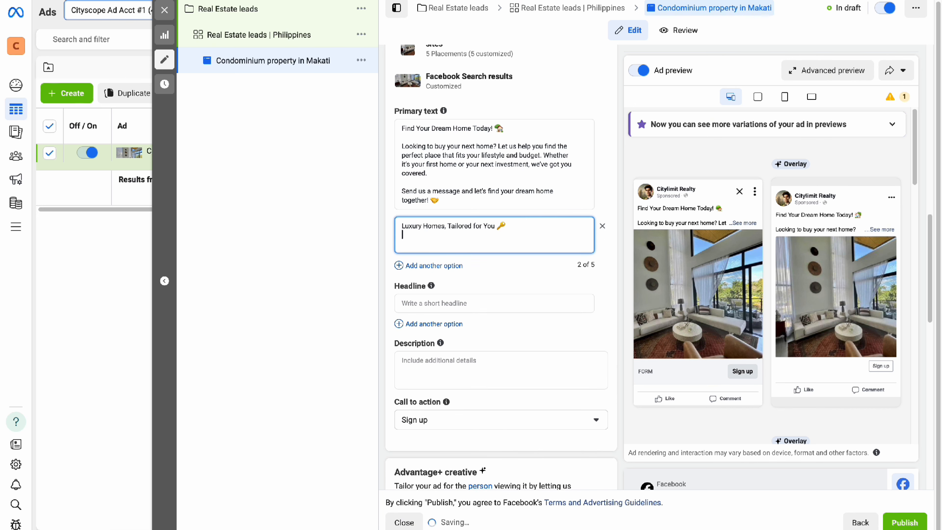
pyautogui.write('Searching for the perfect luxury home? We specialize in high-end properties that match your sophisticated taste. Discover exclusive listings in the most sought-after locations.  Send us a message to explore our luxury home listing 👇')
pyautogui.click(609, 251)
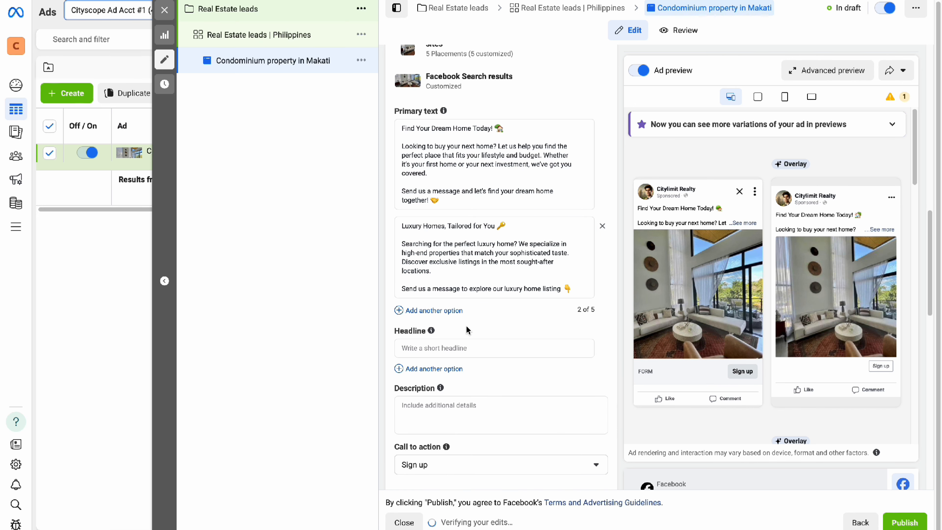
# Set the headline to "Find your dream home!" and check the explanation of the description field
pyautogui.click(473, 350)
pyautogui.scroll(-1, 691, 333)
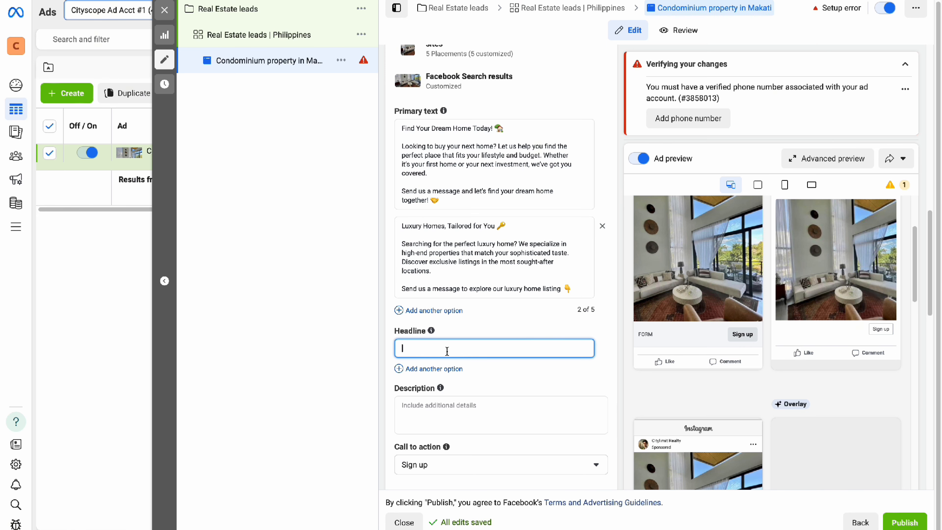
pyautogui.write('Find your dream home!')
pyautogui.click(485, 394)
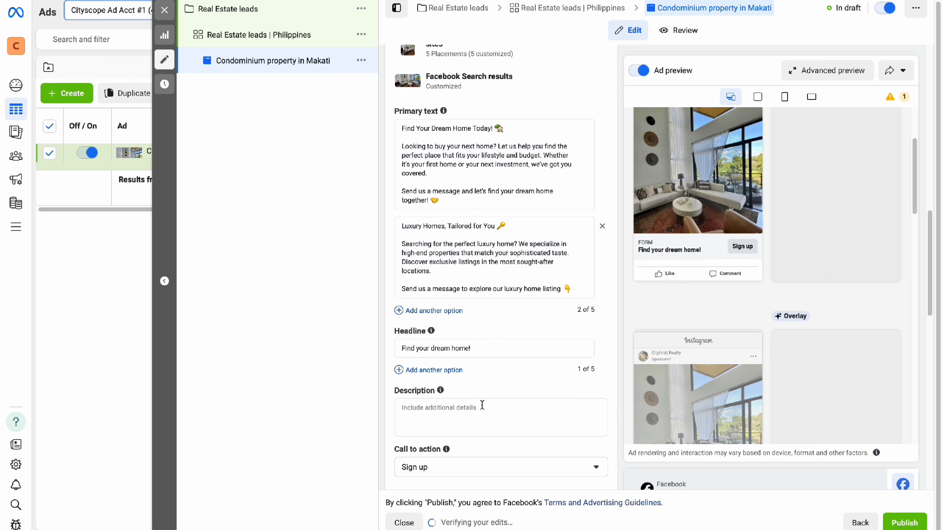
pyautogui.click(482, 406)
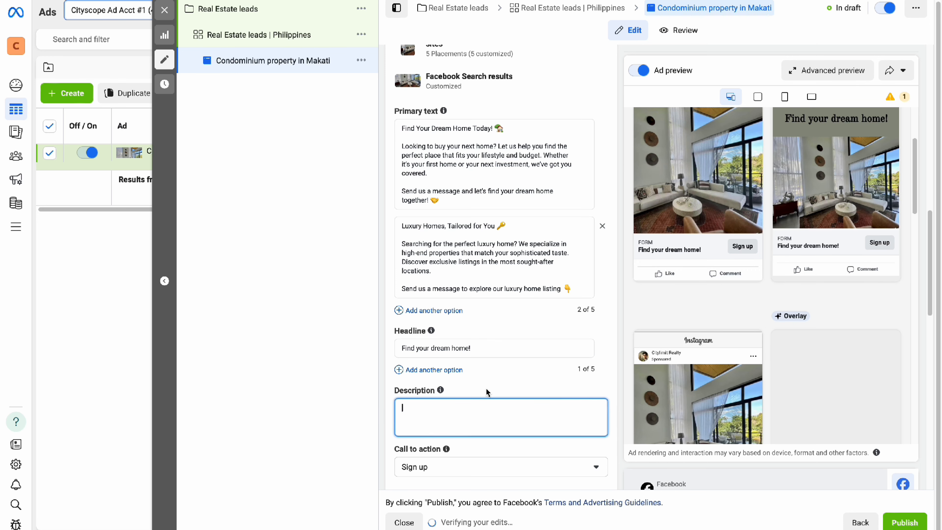
pyautogui.moveTo(441, 391)
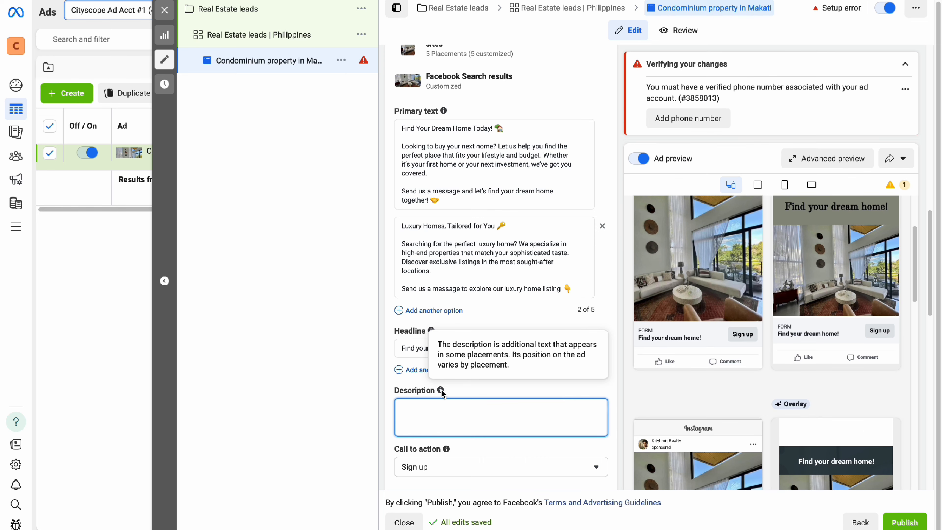
pyautogui.click(463, 391)
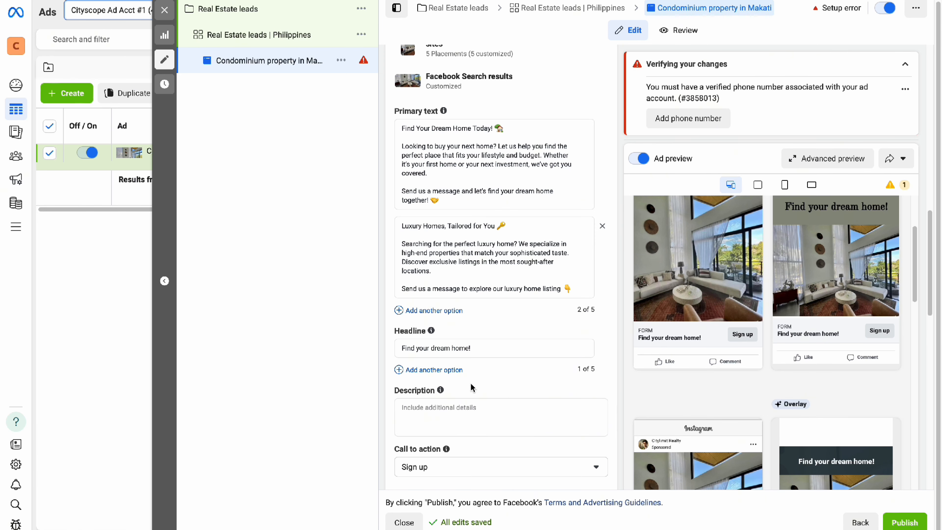
# Review the available call-to-action options for the ad and keep Sign up selected
pyautogui.scroll(-1, 502, 371)
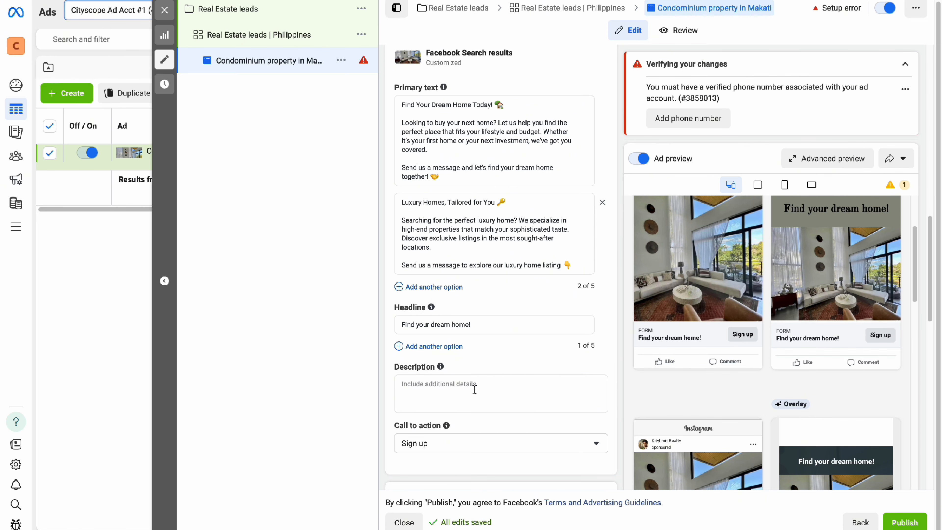
pyautogui.scroll(-3, 475, 390)
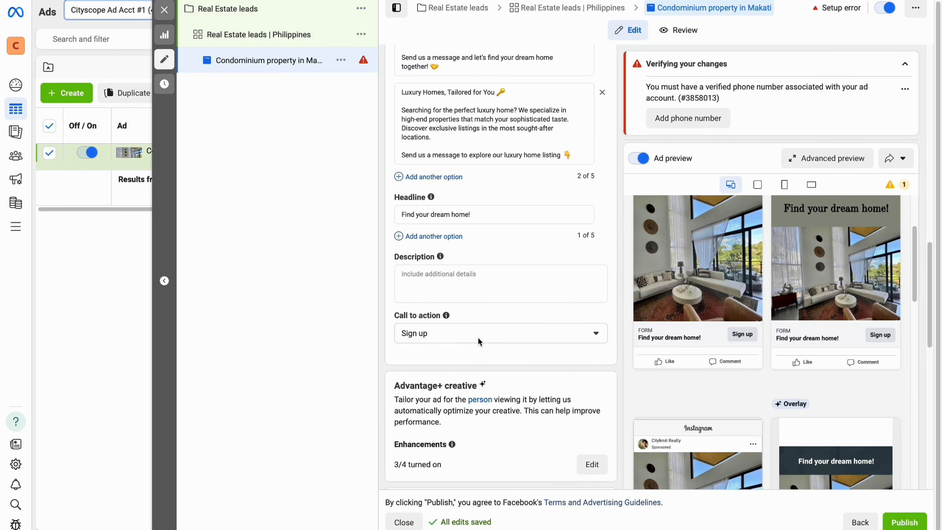
pyautogui.click(485, 337)
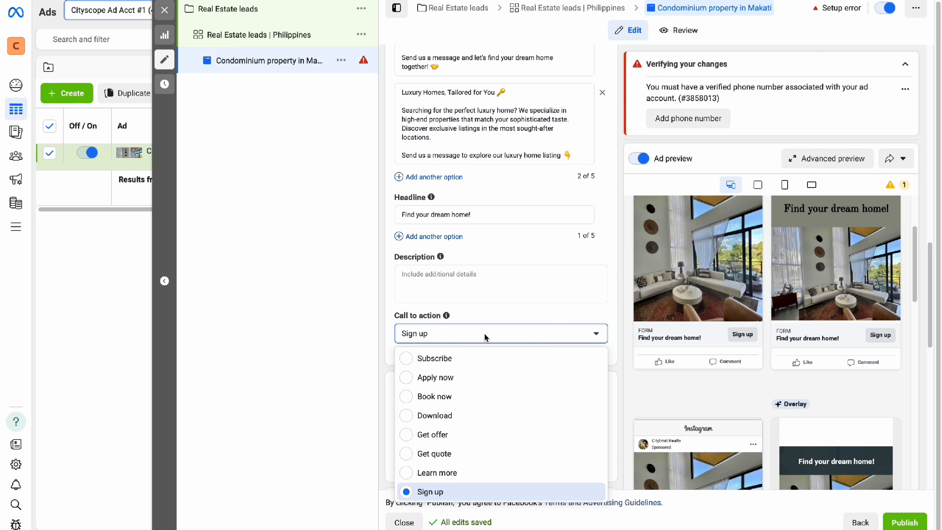
pyautogui.click(482, 336)
pyautogui.scroll(-4, 471, 333)
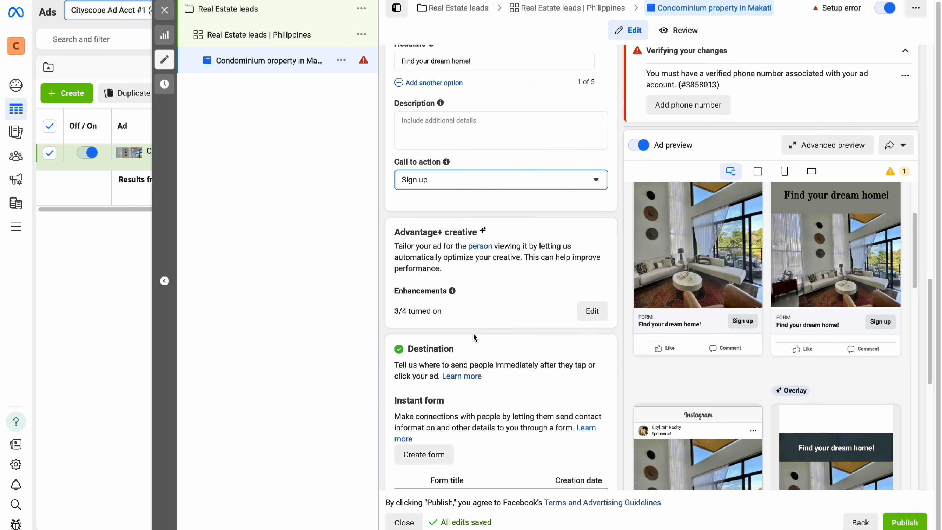
# Check the selected instant form Real Estate Submission form v1 and look over the lead delivery and tracking settings
pyautogui.scroll(-5, 500, 318)
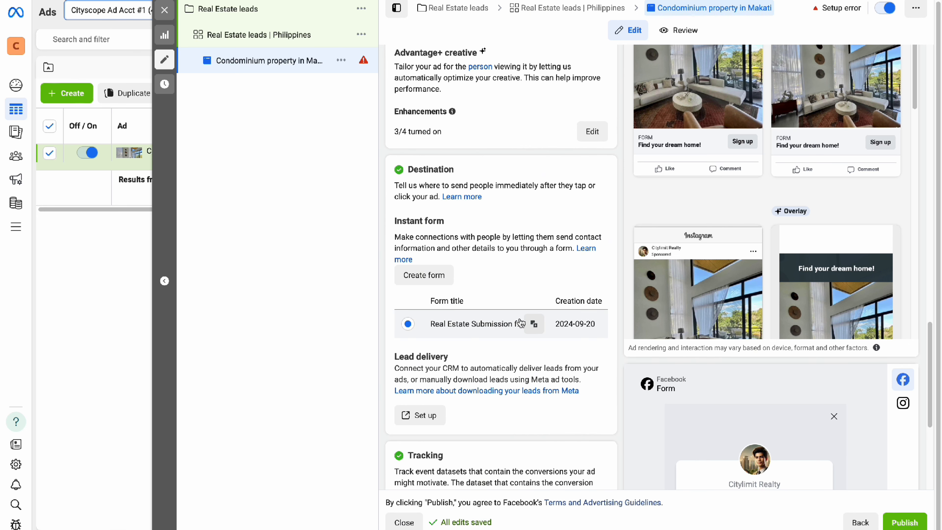
pyautogui.scroll(-1, 490, 320)
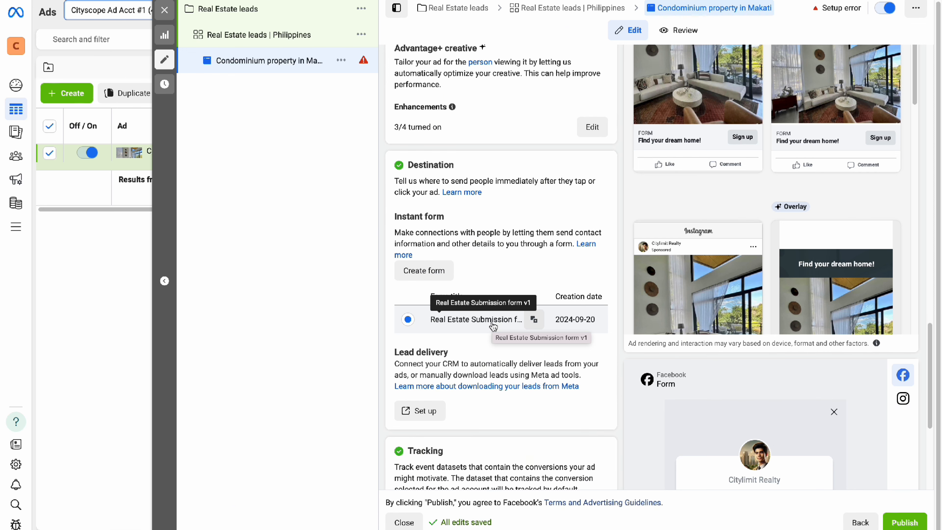
pyautogui.scroll(-6, 493, 325)
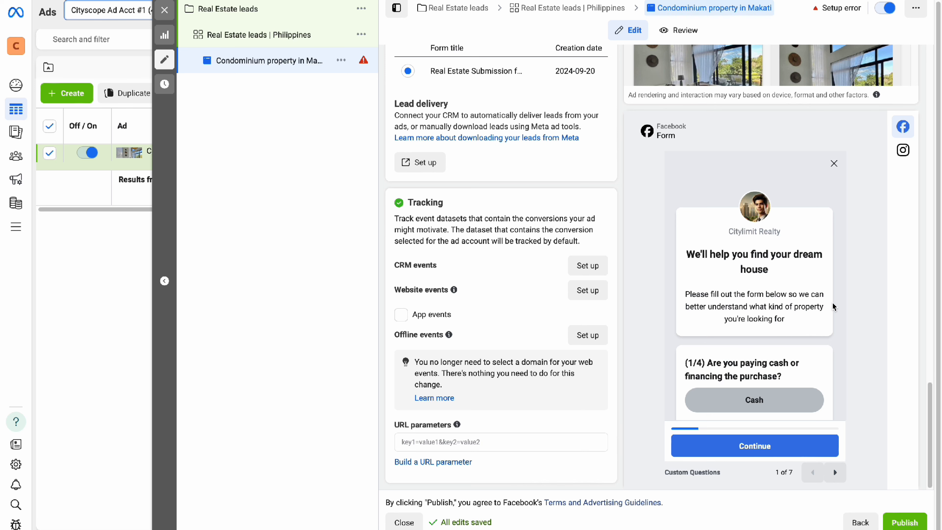
# Preview the instant form's intro and its four custom questions on payment method, buying timeline, reason for buying and contingencies
pyautogui.scroll(-1, 812, 350)
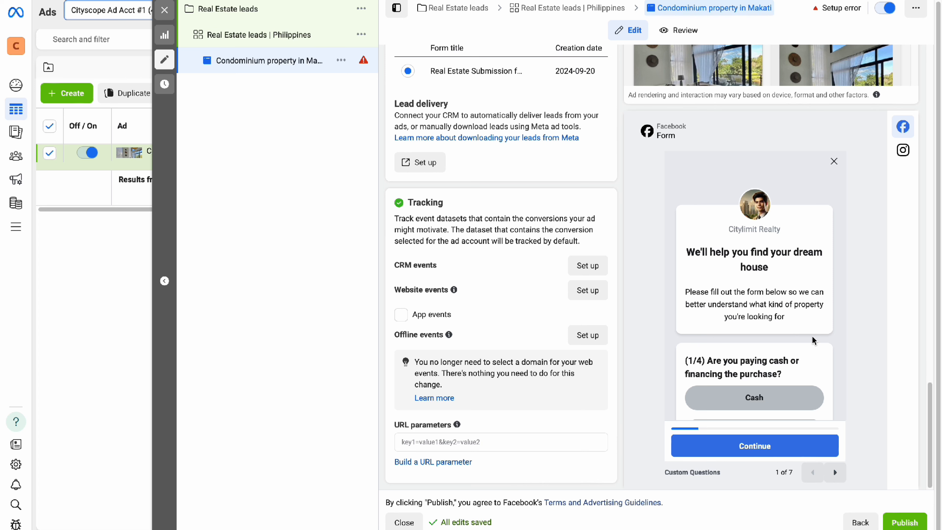
pyautogui.scroll(-2, 793, 213)
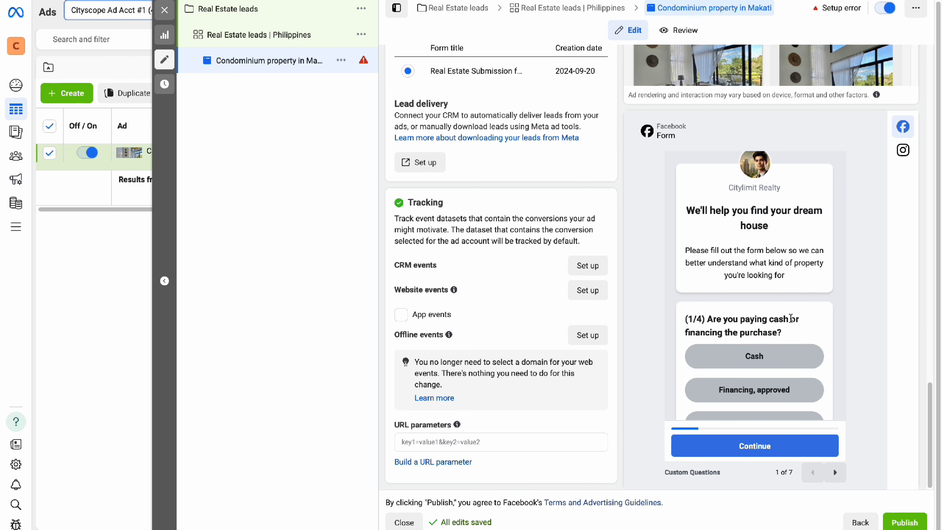
pyautogui.scroll(-3, 790, 212)
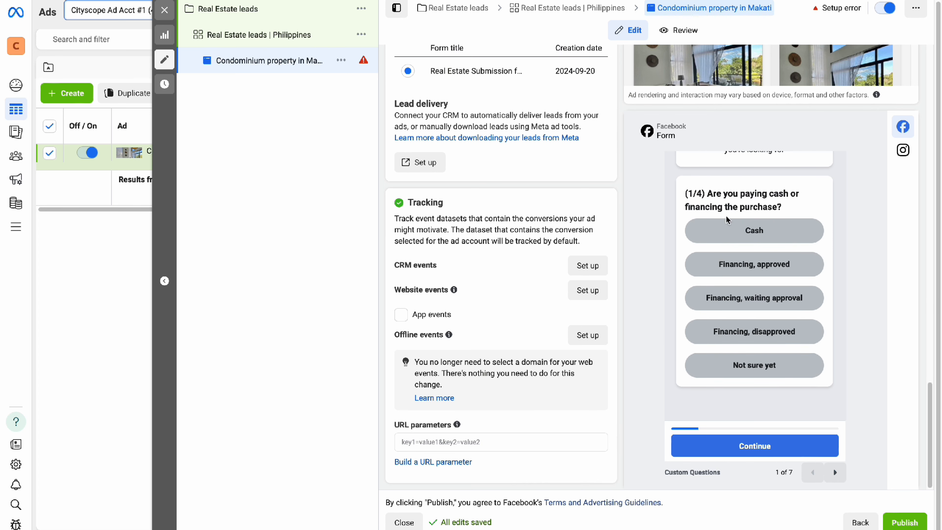
pyautogui.click(835, 469)
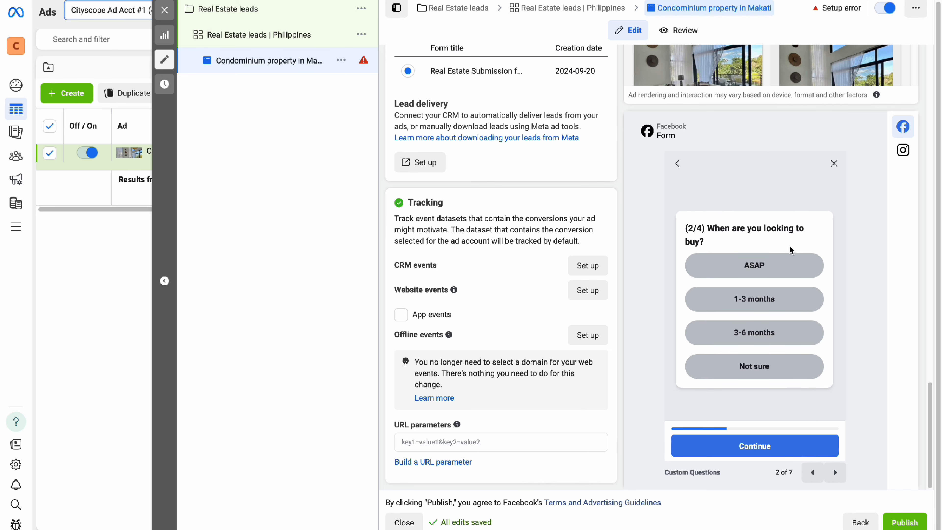
pyautogui.click(835, 472)
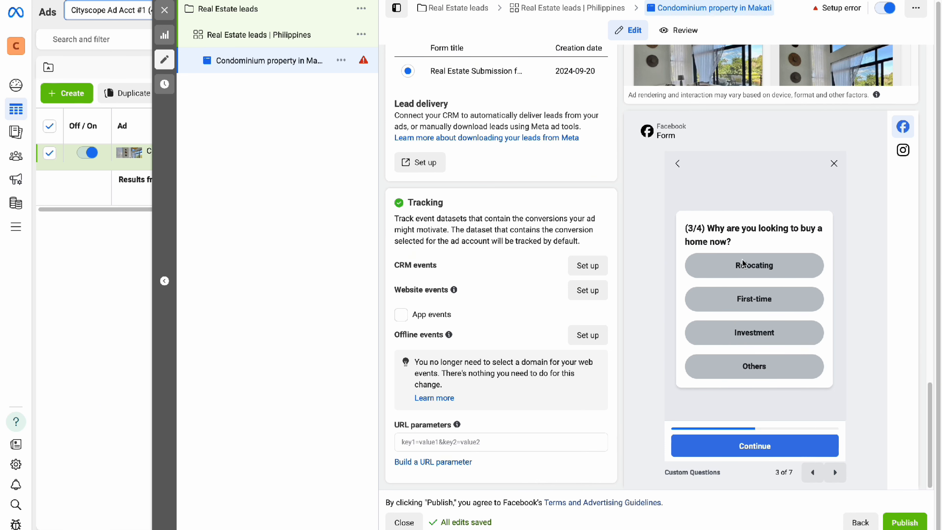
pyautogui.click(834, 471)
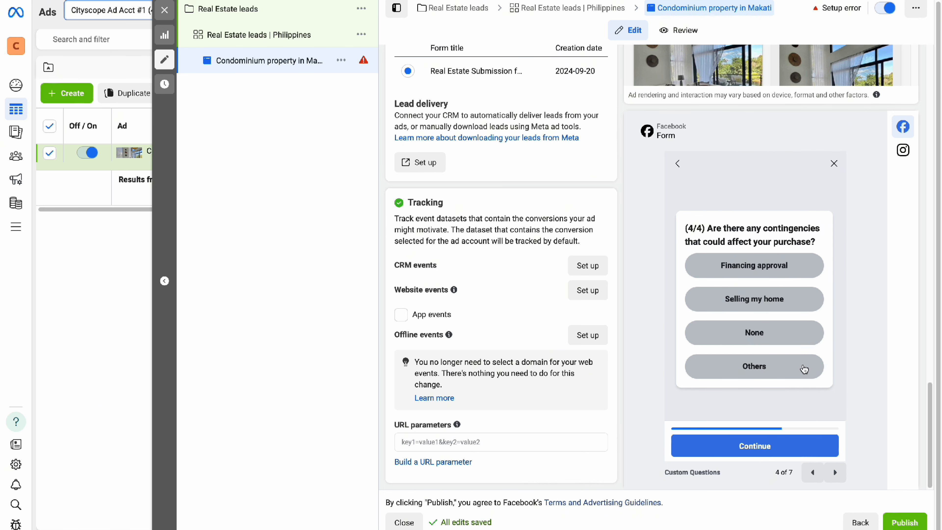
# Preview the instant form's contact information, privacy review and closing message pages
pyautogui.click(837, 474)
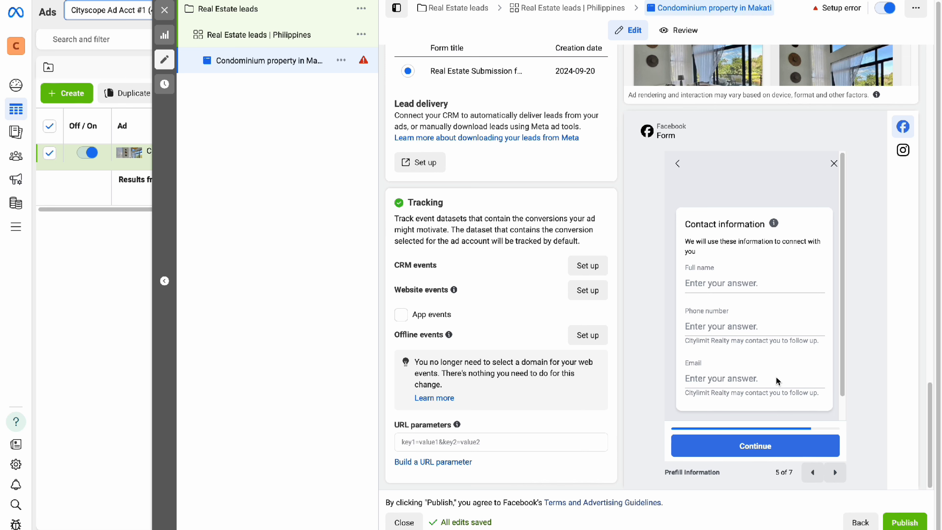
pyautogui.scroll(-1, 776, 377)
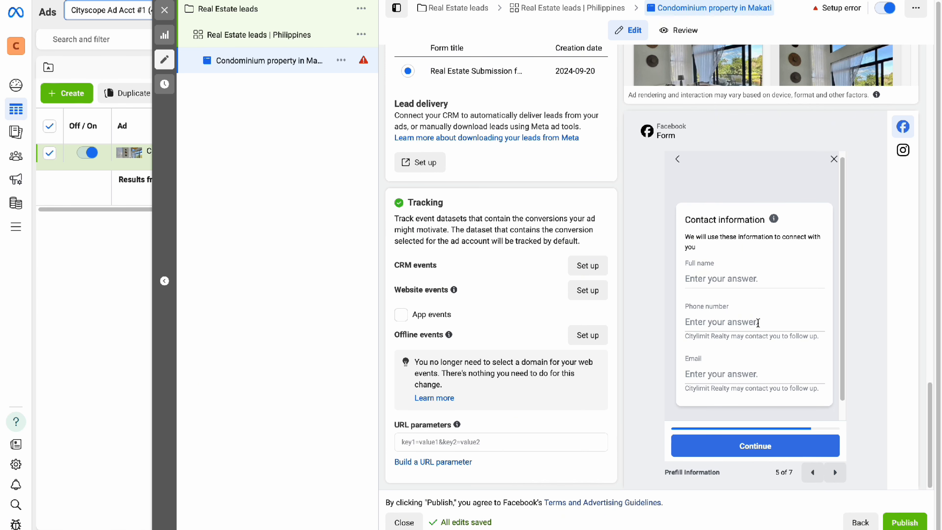
pyautogui.scroll(-1, 769, 379)
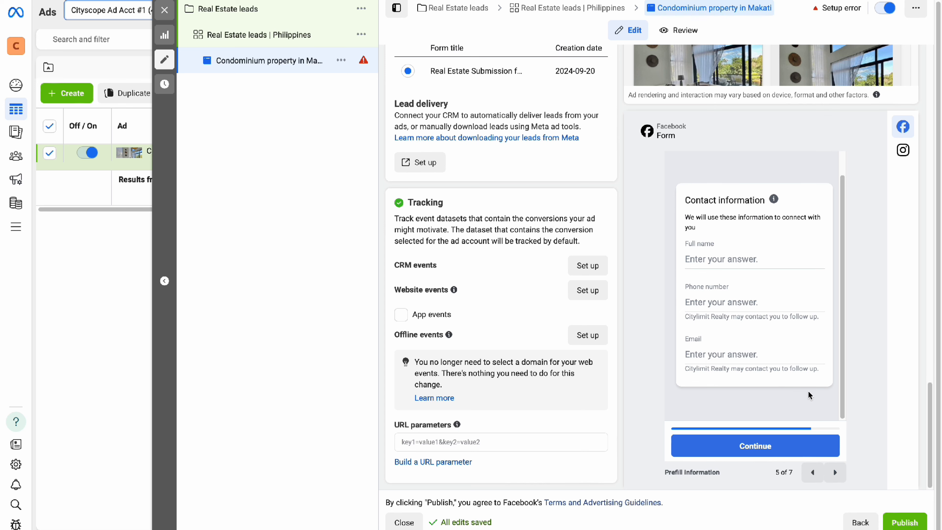
pyautogui.click(836, 472)
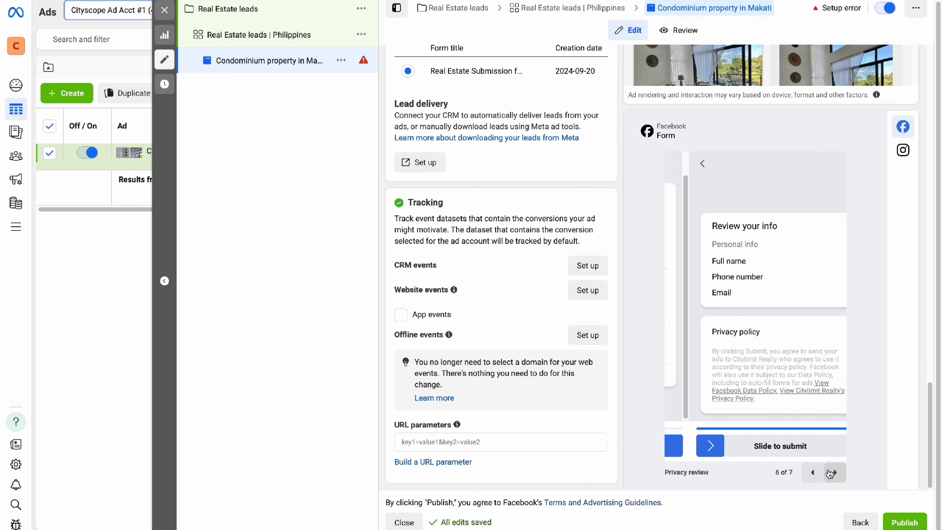
pyautogui.scroll(-1, 743, 249)
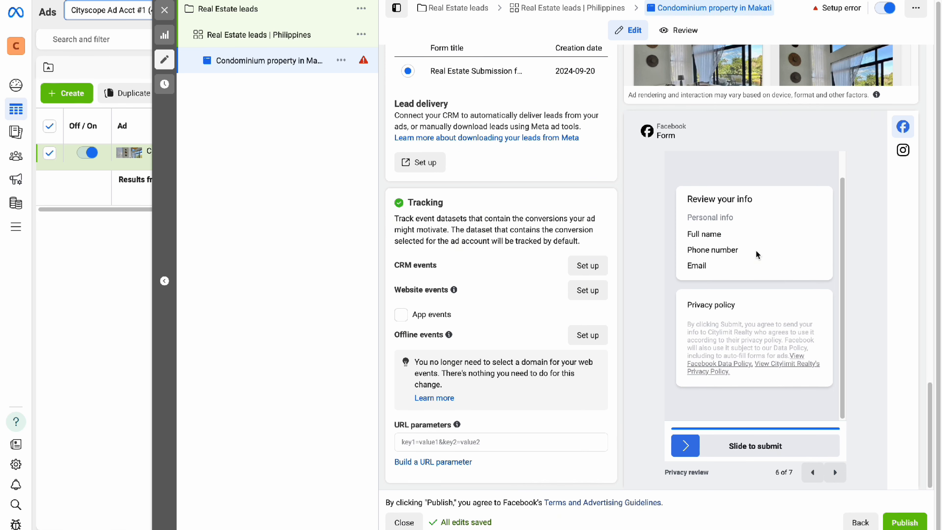
# Close the ad editor without publishing, leaving the Condominium property in Makati ad as a draft
pyautogui.click(905, 522)
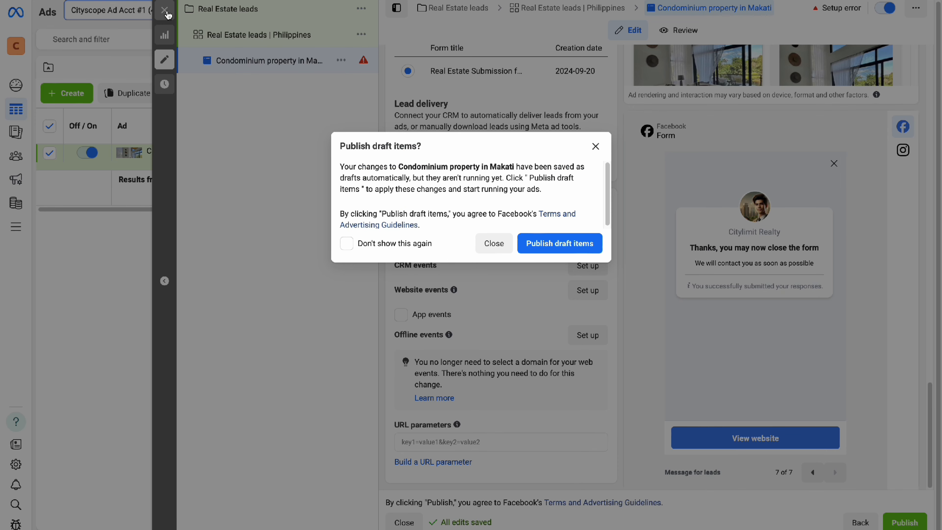
pyautogui.click(494, 244)
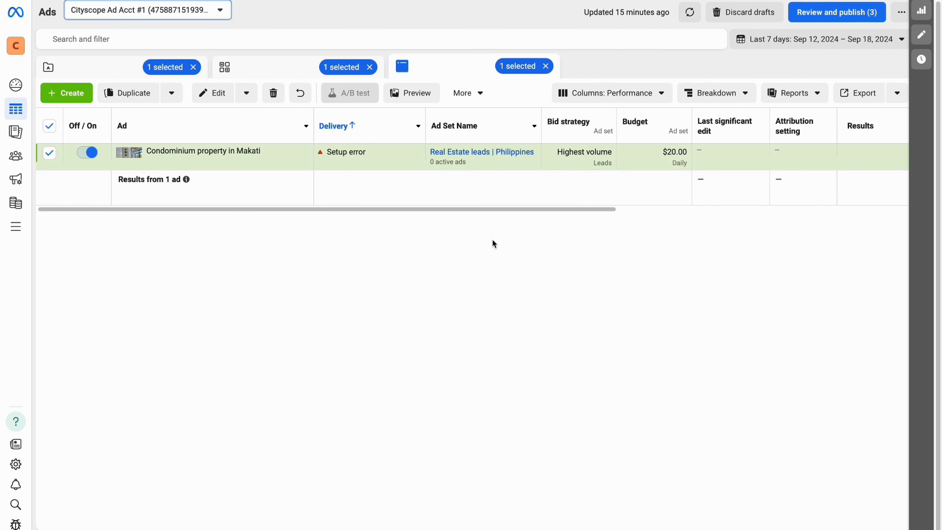